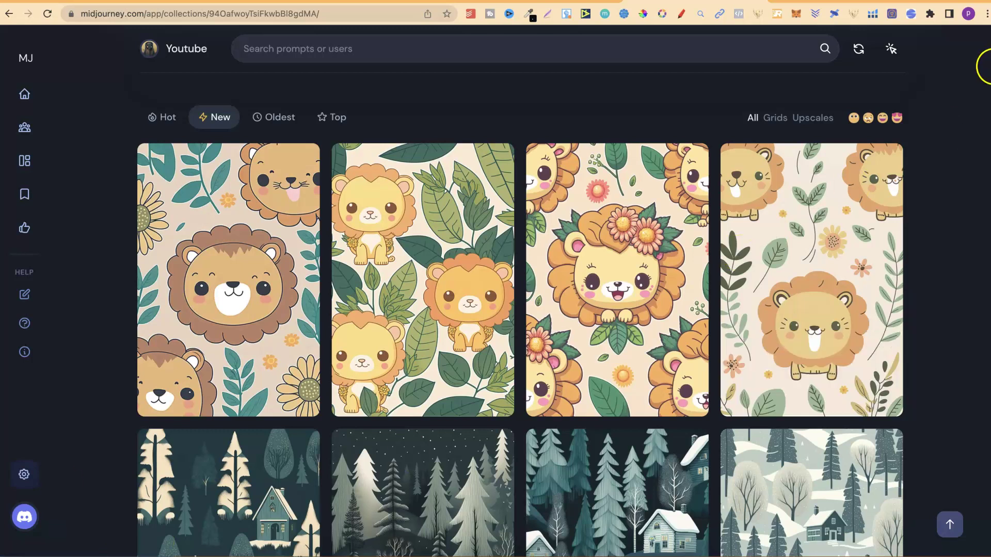
# Examine the lion, winter cabin, sun-and-moon and woodland animal patterns in the Youtube collection
pyautogui.scroll(-1, 983, 67)
pyautogui.scroll(1, 983, 68)
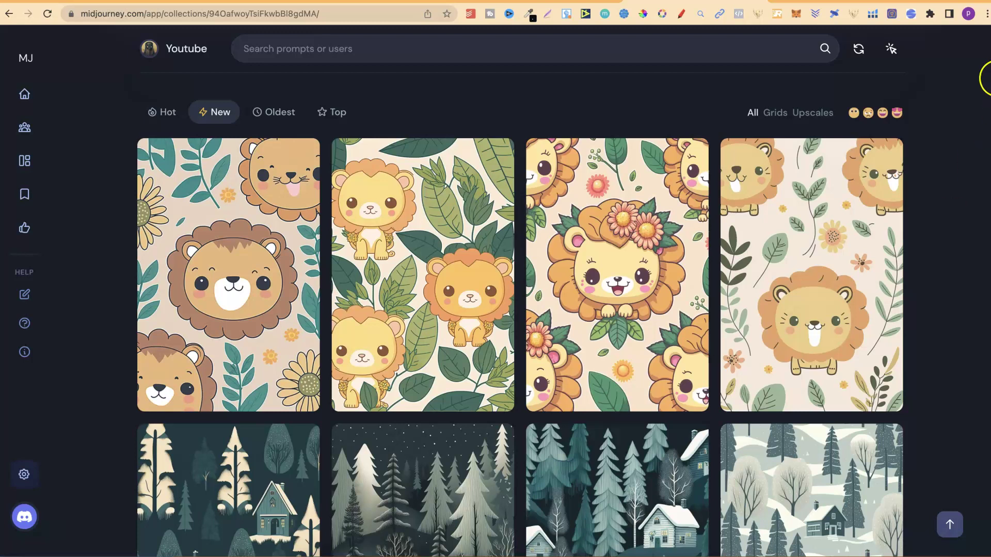
pyautogui.scroll(-3, 984, 77)
pyautogui.scroll(-3, 520, 315)
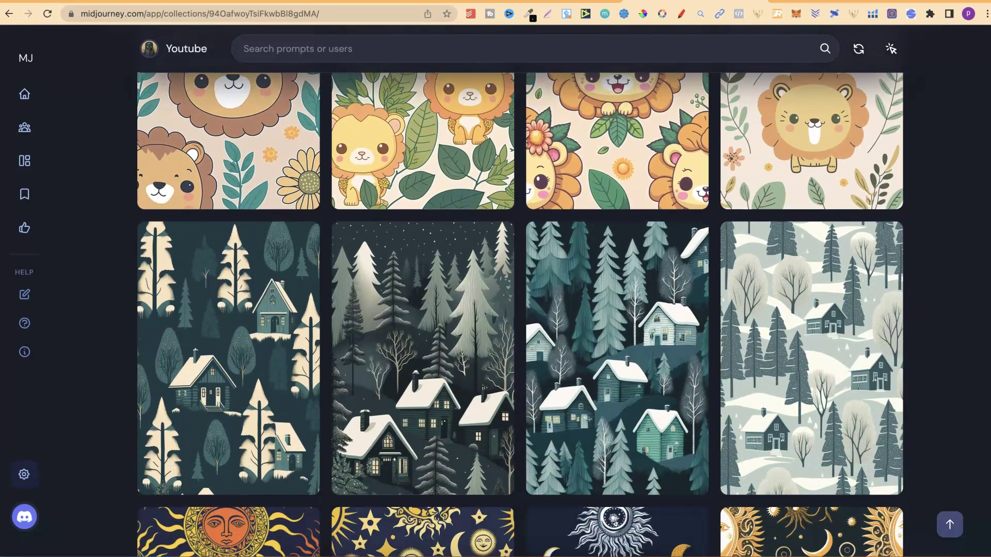
pyautogui.scroll(1, 520, 314)
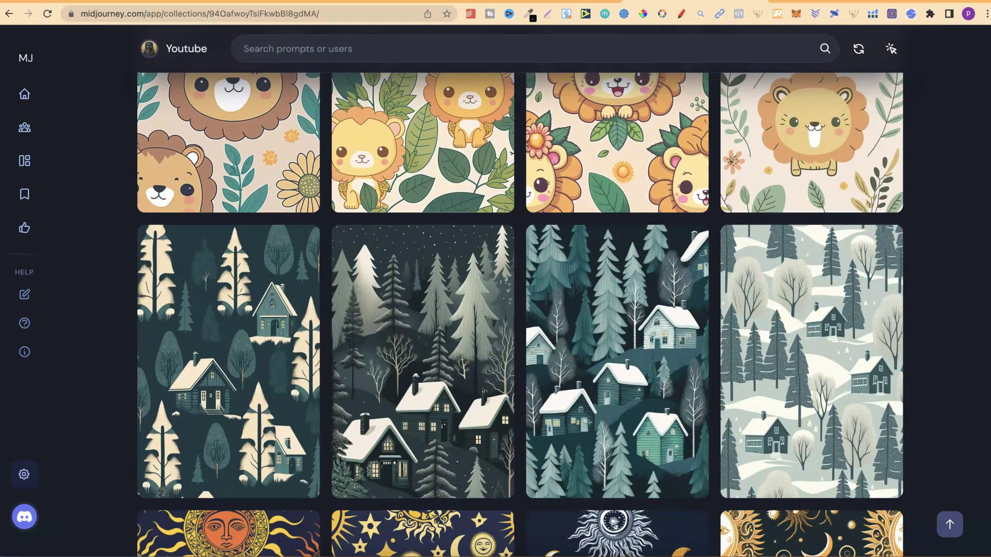
pyautogui.scroll(-1, 520, 315)
pyautogui.scroll(-1, 521, 315)
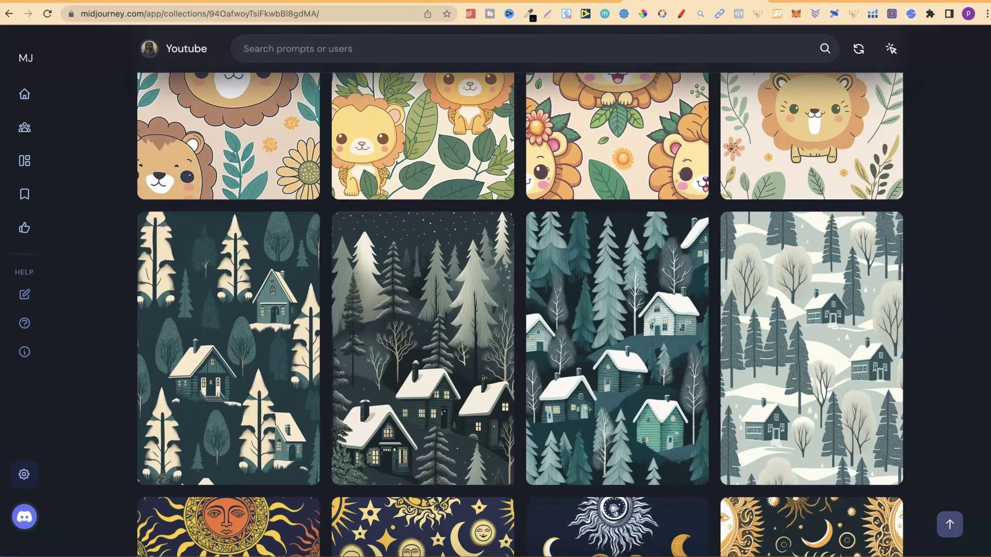
pyautogui.scroll(-1, 520, 314)
pyautogui.scroll(-1, 520, 315)
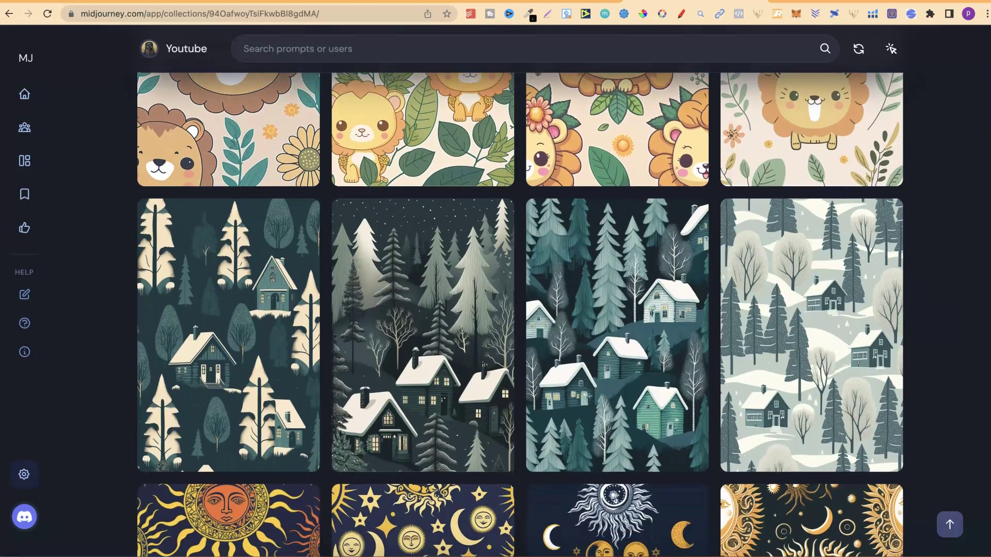
pyautogui.scroll(-6, 520, 315)
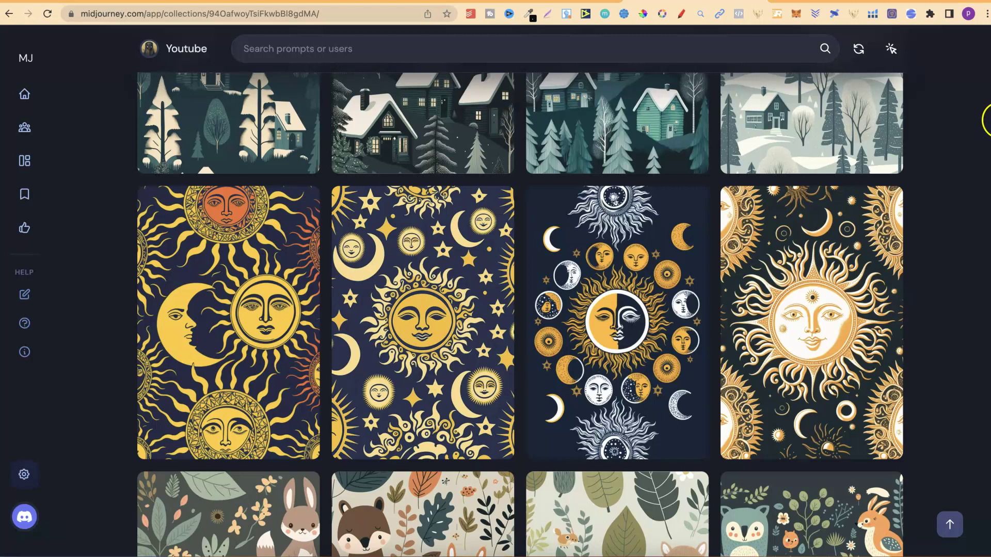
pyautogui.scroll(-3, 985, 116)
pyautogui.scroll(-5, 520, 315)
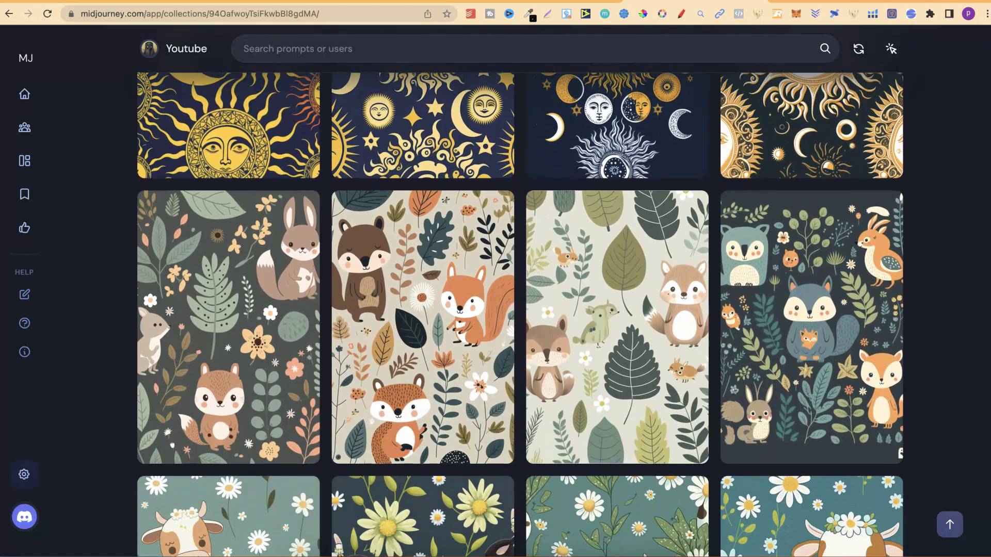
pyautogui.scroll(-1, 520, 315)
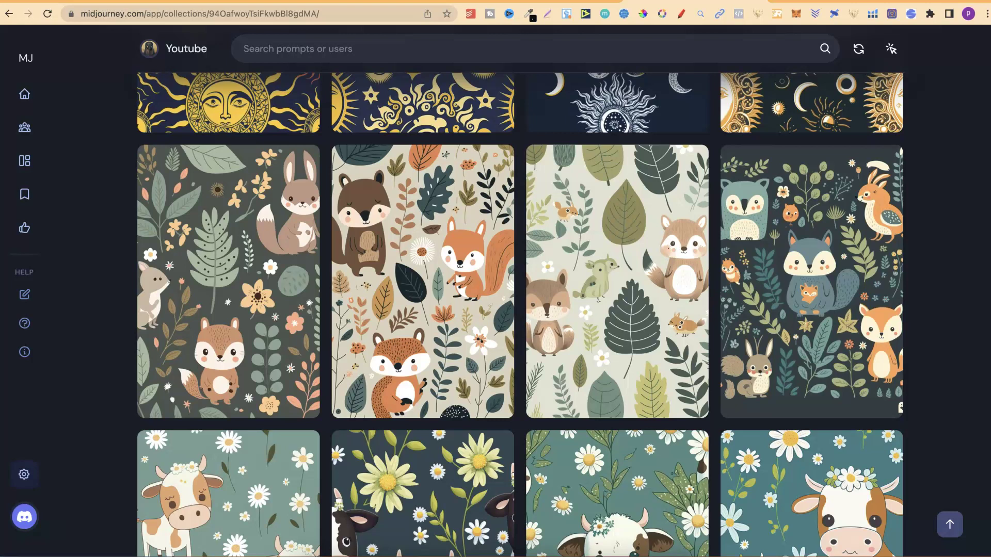
# Examine the cow, pig and hedgehog patterns in the collection
pyautogui.click(963, 211)
pyautogui.click(969, 188)
pyautogui.scroll(-3, 985, 154)
pyautogui.scroll(-3, 521, 314)
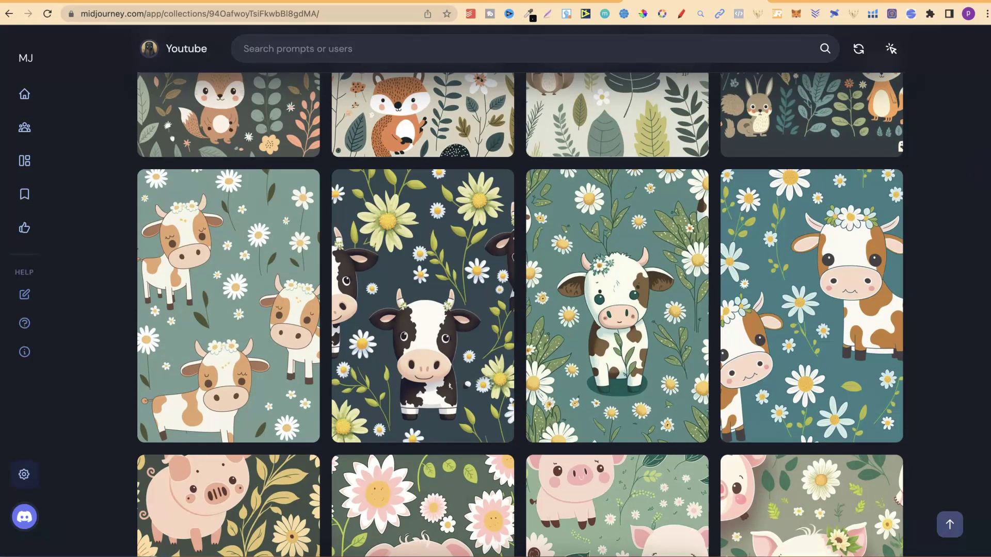
pyautogui.scroll(-3, 980, 171)
pyautogui.scroll(-2, 520, 315)
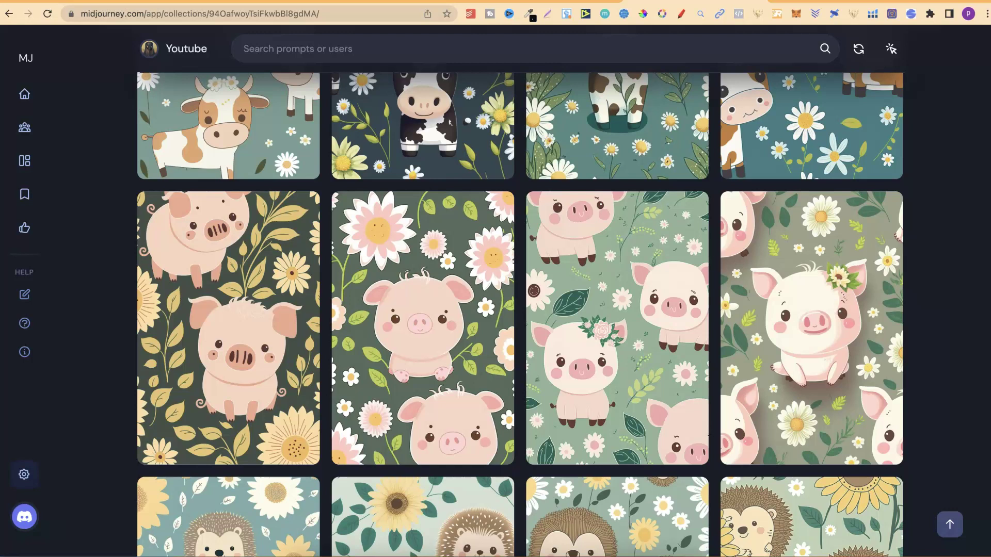
pyautogui.scroll(-3, 520, 314)
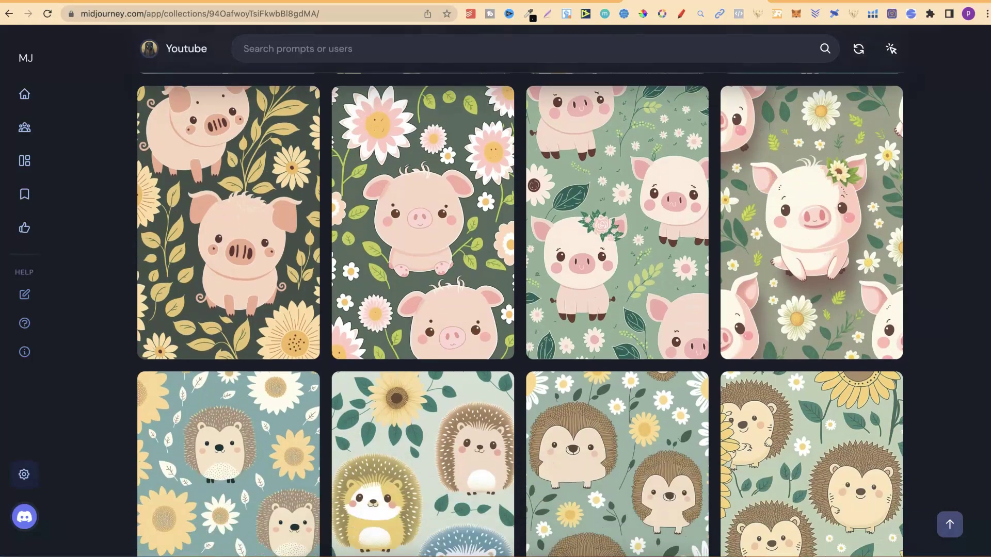
pyautogui.scroll(-2, 254, 343)
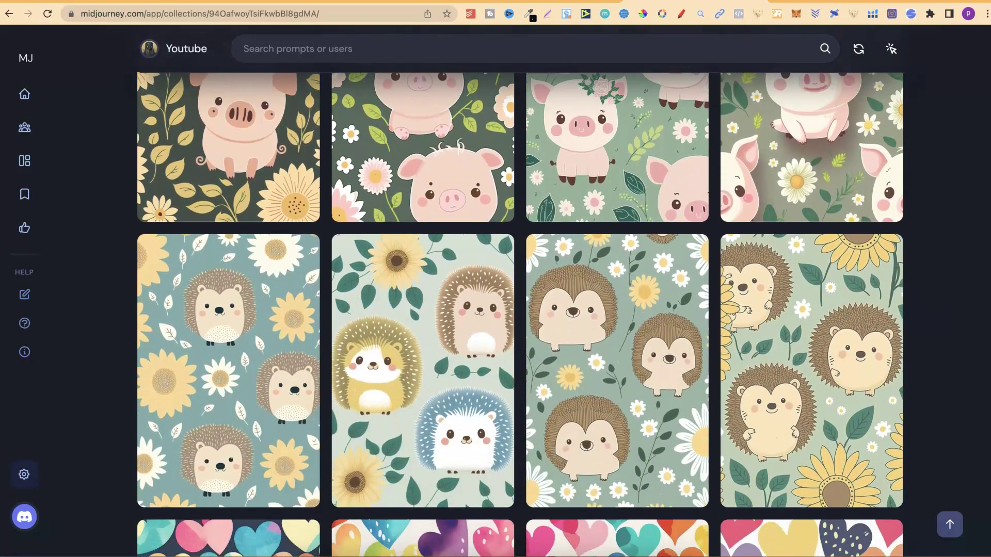
pyautogui.scroll(5, 254, 377)
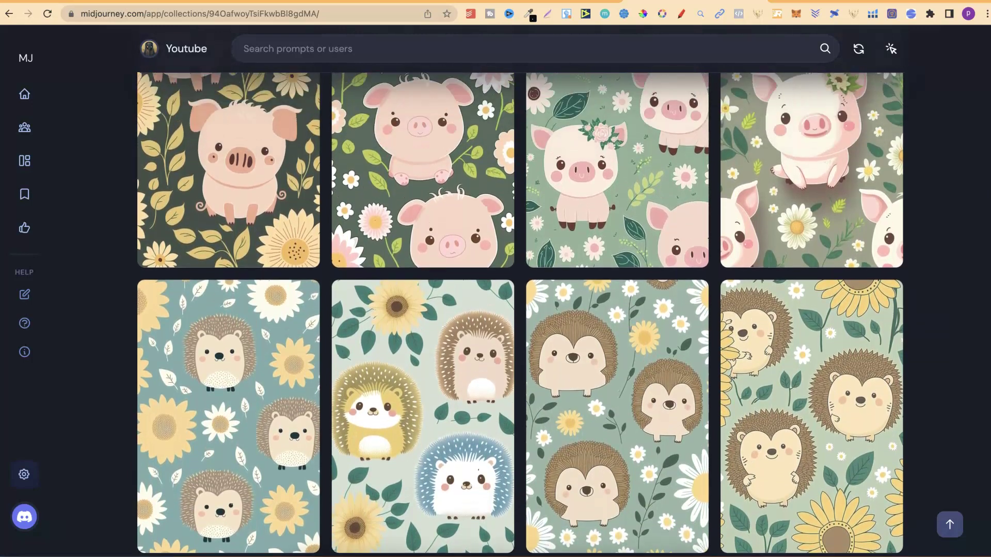
pyautogui.scroll(1, 520, 315)
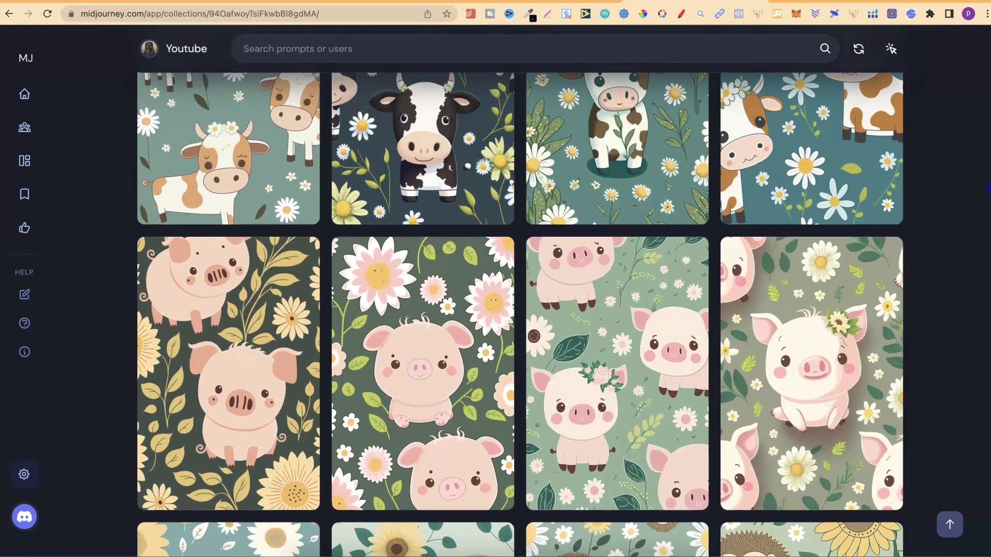
pyautogui.scroll(-1, 520, 315)
pyautogui.scroll(1, 520, 314)
pyautogui.scroll(-1, 521, 314)
pyautogui.scroll(-7, 520, 314)
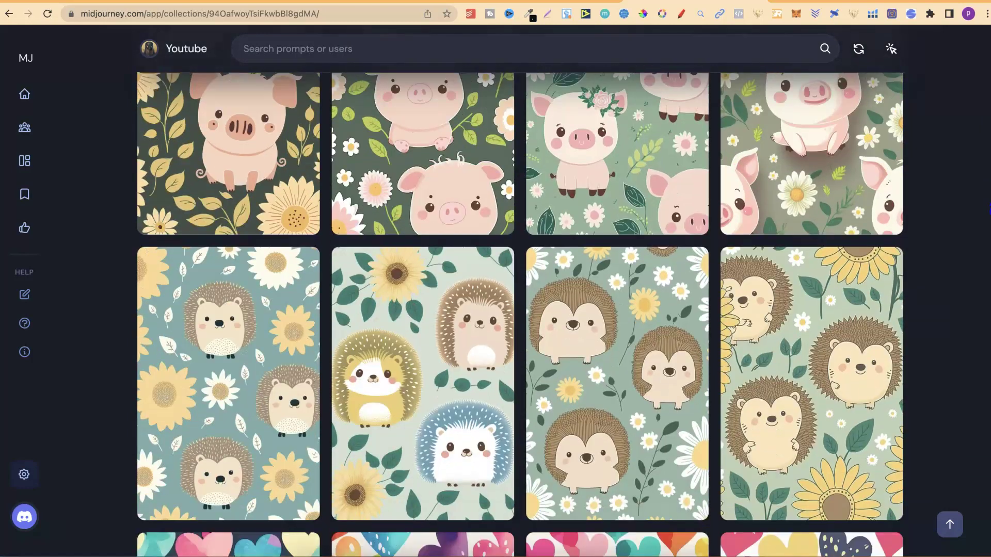
# Examine the heart and gardening patterns, and return to the lion patterns at the start of the collection
pyautogui.scroll(-3, 520, 315)
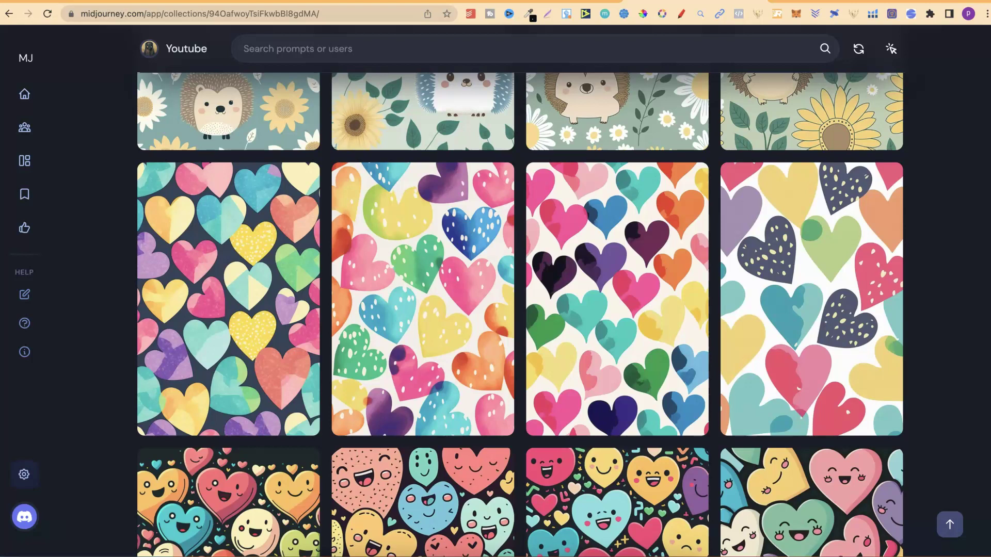
pyautogui.scroll(-3, 520, 315)
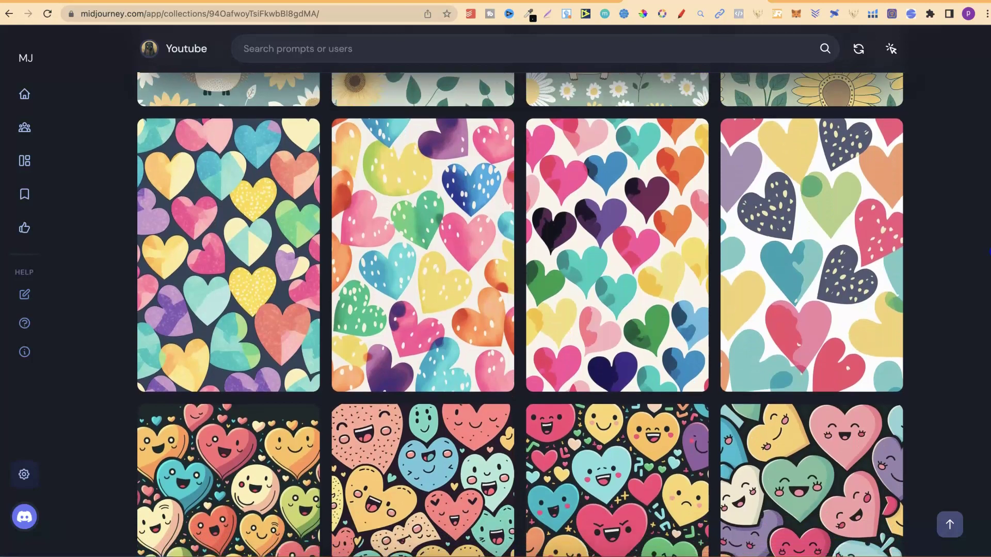
pyautogui.scroll(-3, 520, 315)
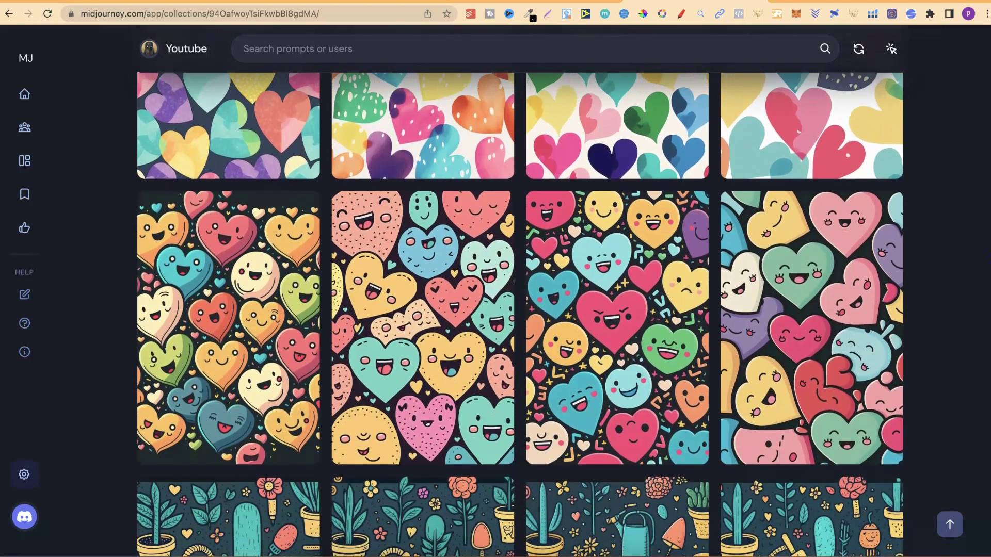
pyautogui.scroll(-1, 520, 315)
pyautogui.scroll(-4, 989, 287)
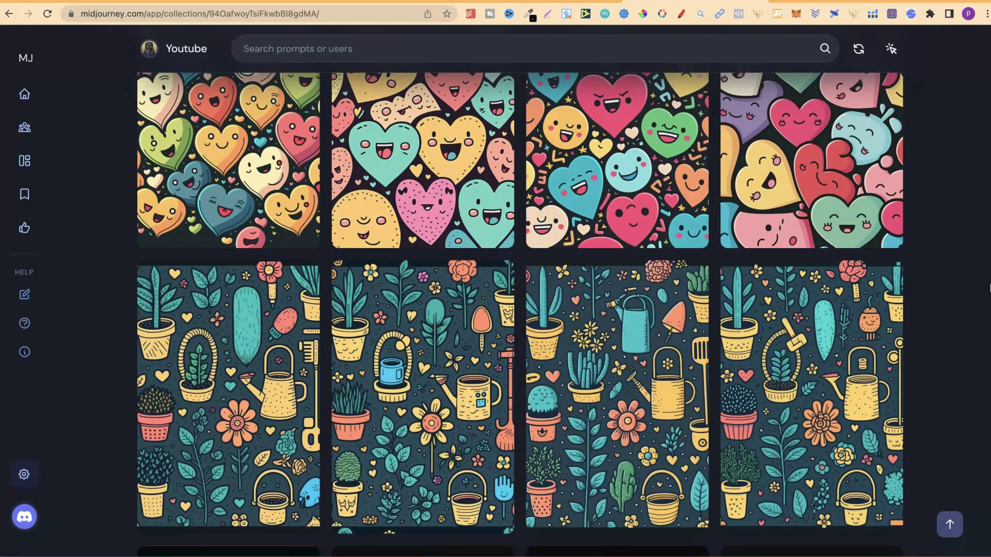
pyautogui.click(989, 288)
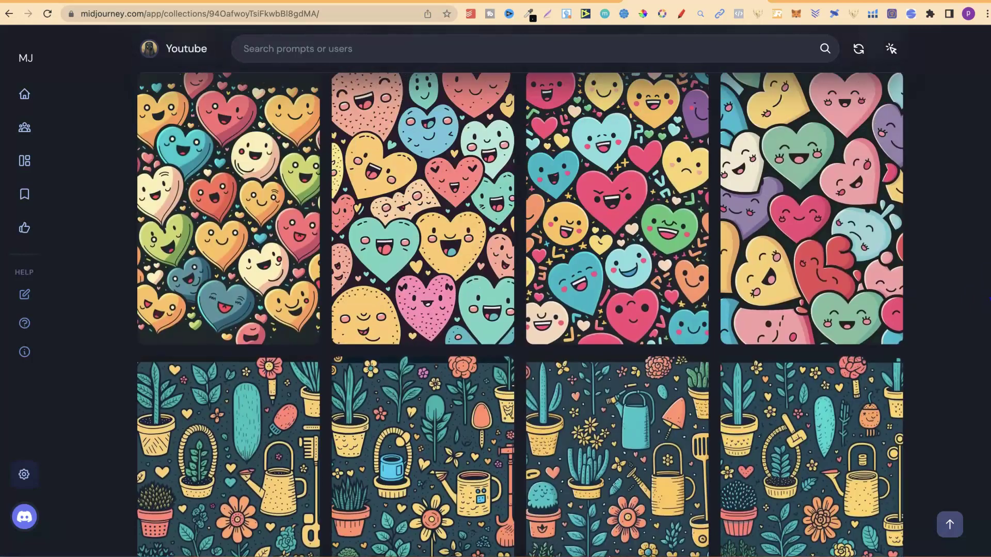
pyautogui.moveTo(989, 298); pyautogui.dragTo(989, 186)
pyautogui.scroll(15, 520, 314)
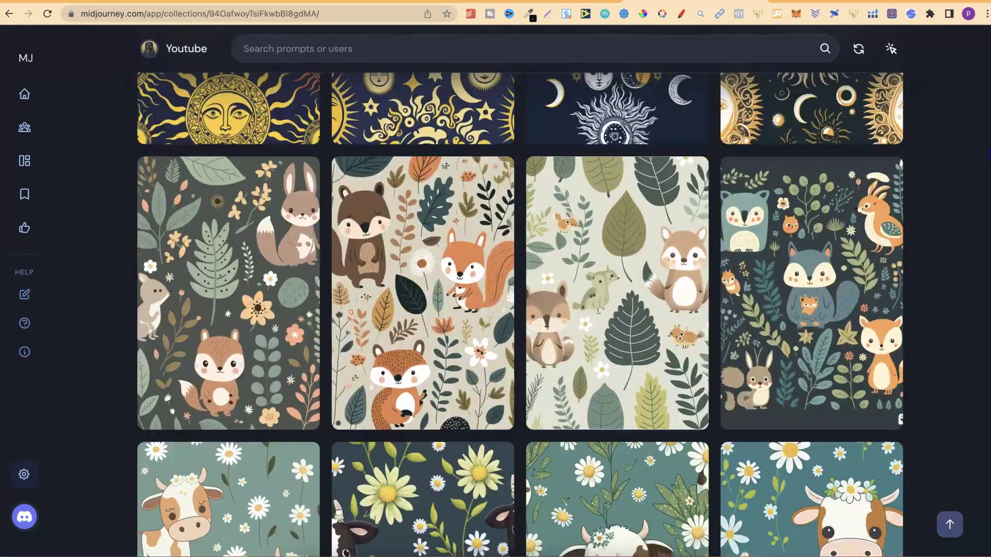
pyautogui.scroll(4, 521, 314)
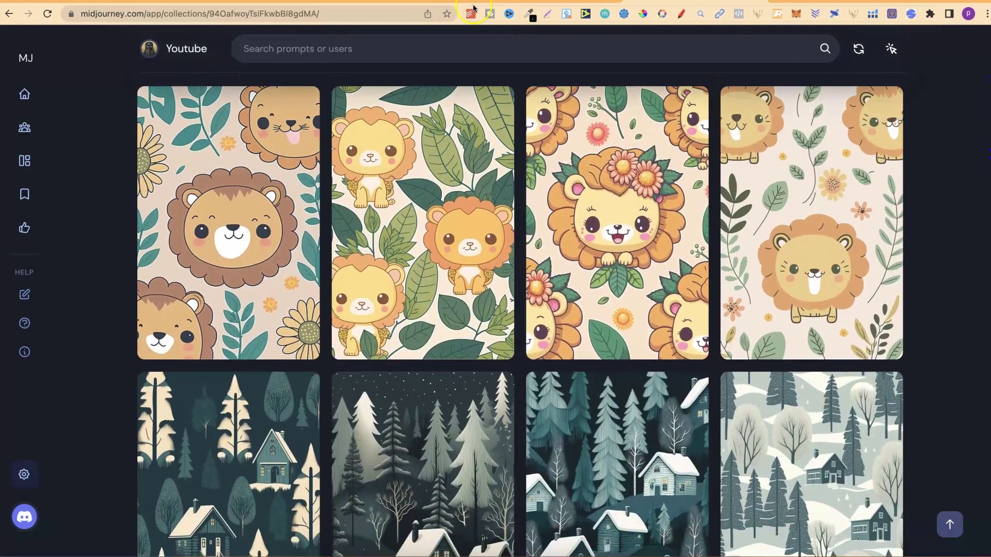
# Switch to the Canva composition notebook design and examine the front and back of the hedgehog cover on page 1
pyautogui.click(551, 2)
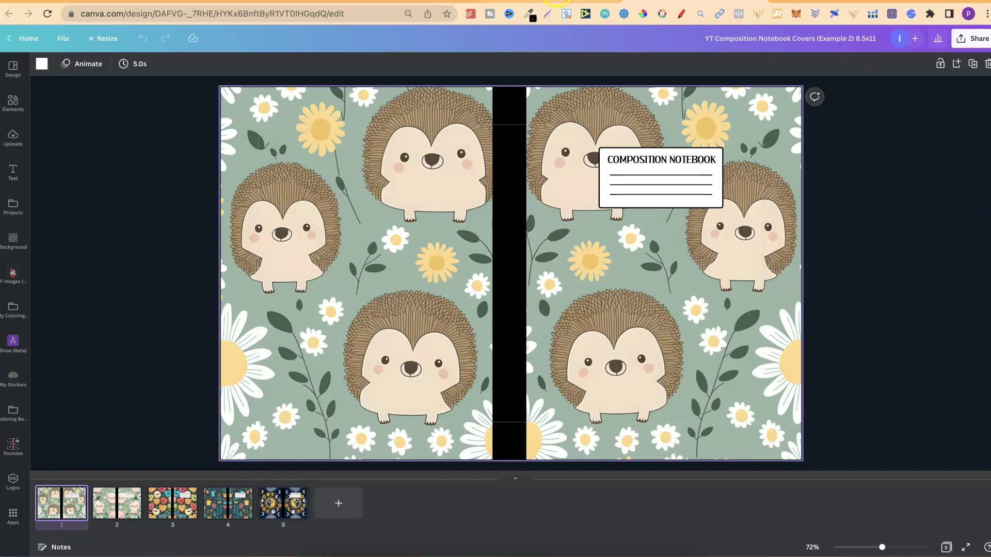
pyautogui.click(551, 2)
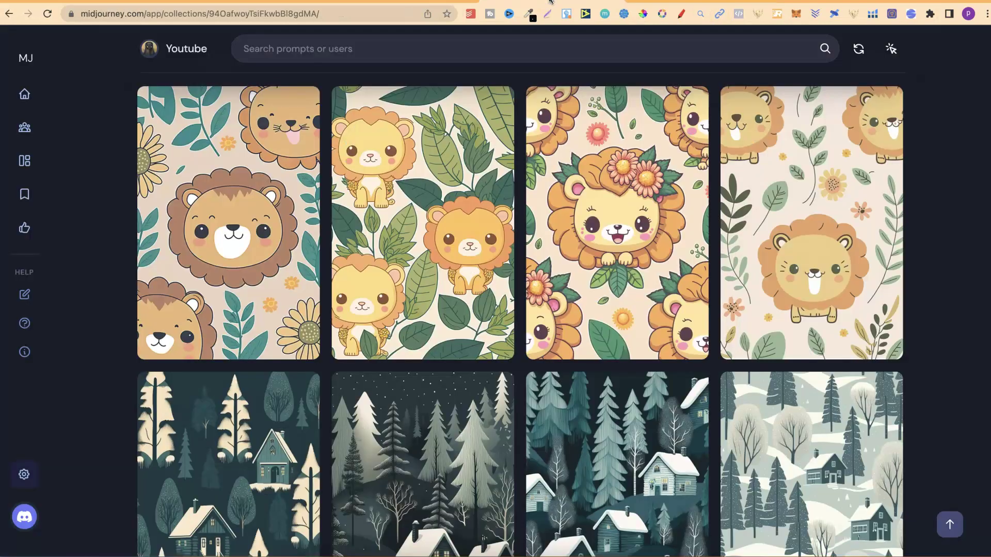
pyautogui.click(742, 2)
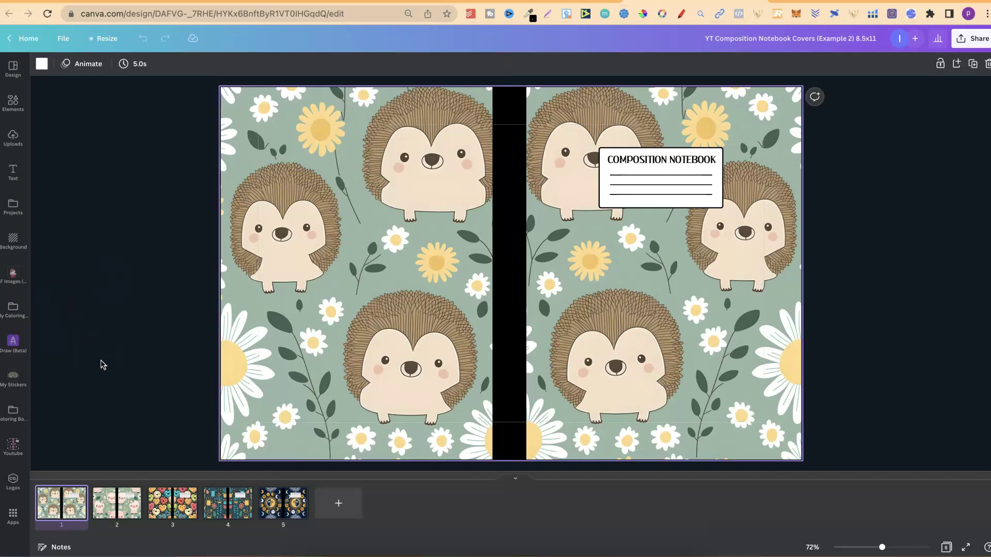
pyautogui.click(597, 125)
pyautogui.click(601, 395)
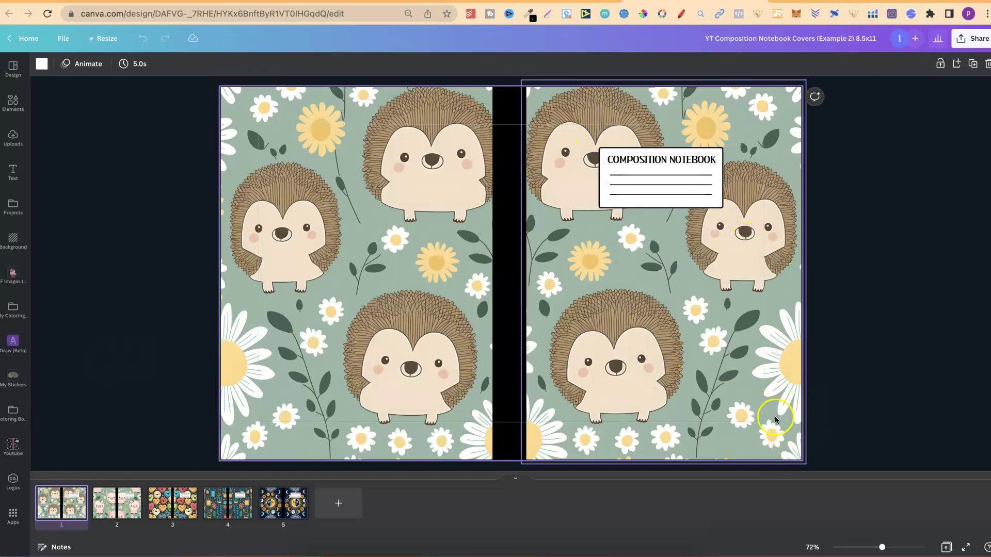
pyautogui.click(867, 239)
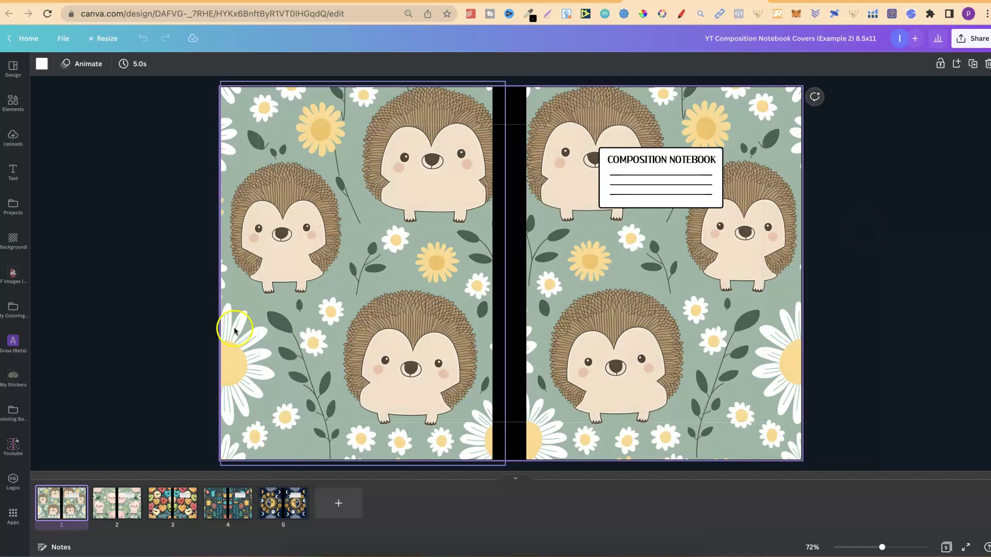
# On page 2, duplicate the front cover's pig pattern onto the back cover and flip the copy horizontally
pyautogui.click(72, 507)
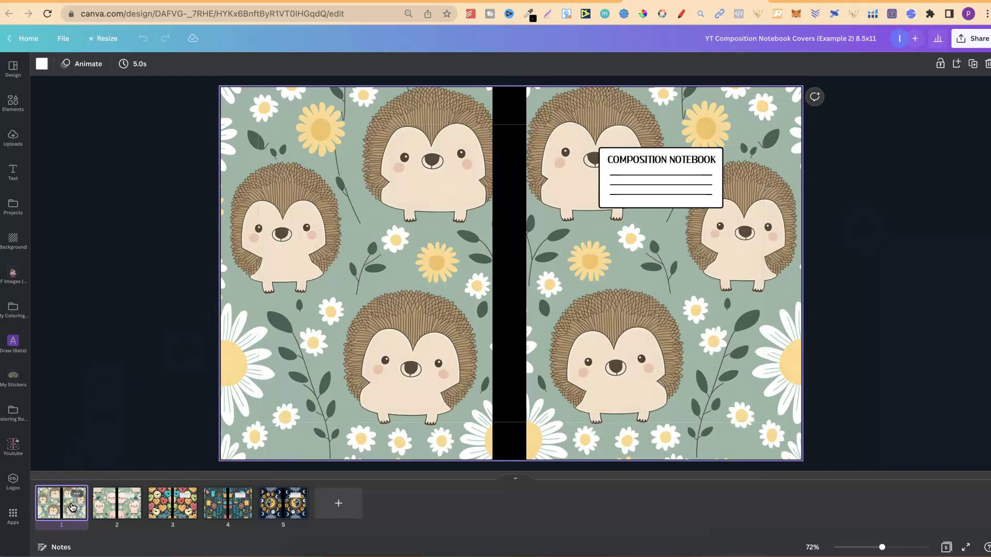
pyautogui.press('Right')
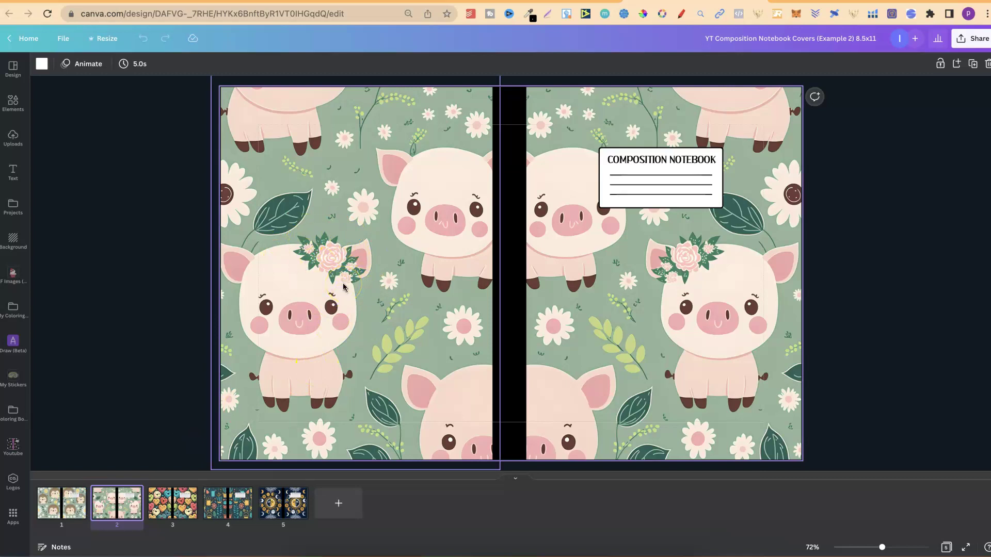
pyautogui.click(732, 306)
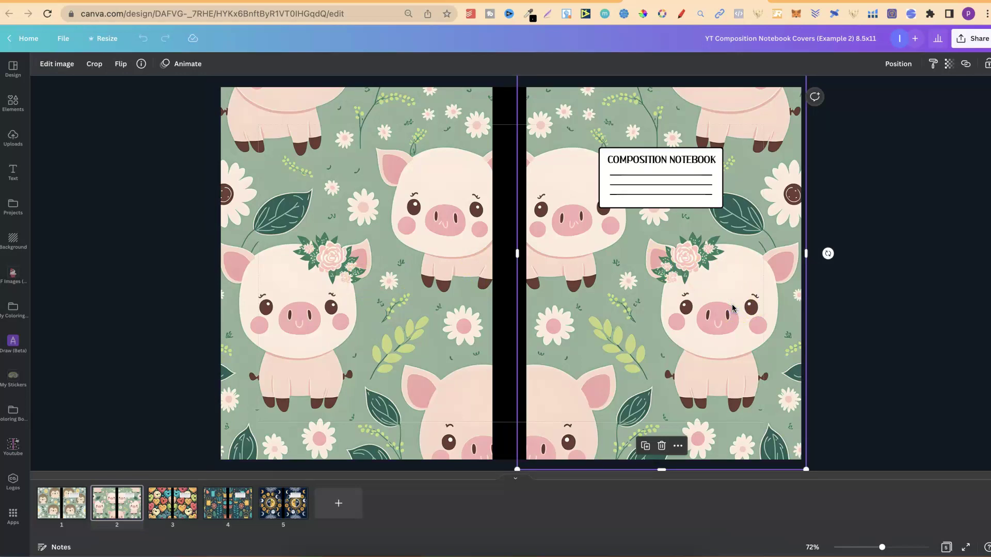
pyautogui.moveTo(732, 308); pyautogui.dragTo(361, 259)
pyautogui.moveTo(657, 235); pyautogui.dragTo(382, 237)
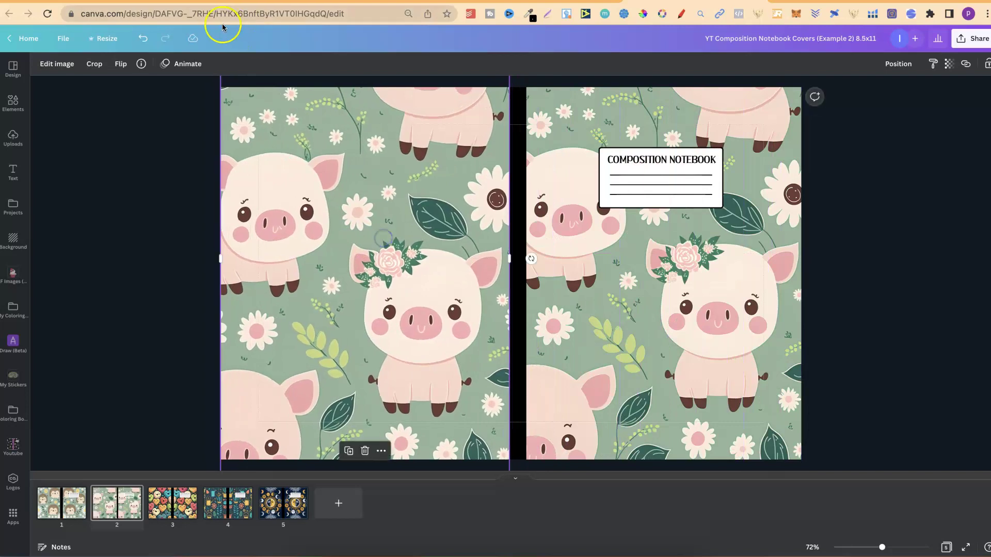
pyautogui.click(121, 64)
pyautogui.click(153, 88)
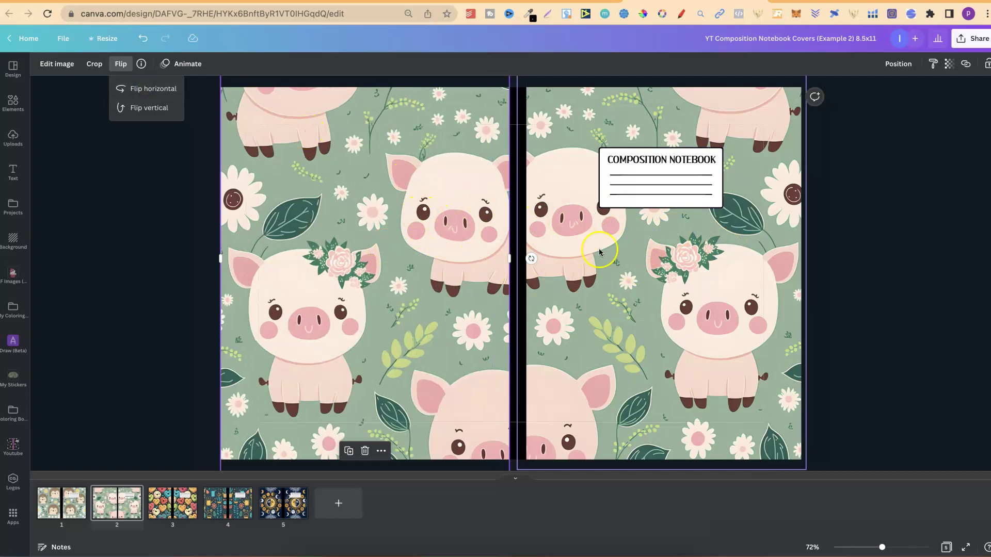
# Align the flipped pig pattern with the front cover's image and arrange it behind the black spine
pyautogui.click(433, 225)
pyautogui.moveTo(434, 226); pyautogui.dragTo(432, 221)
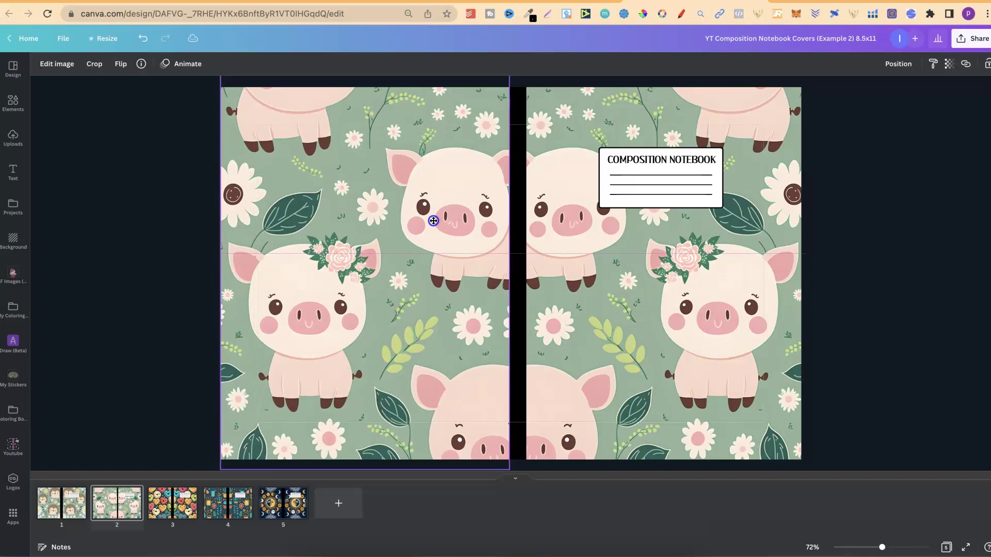
pyautogui.click(879, 70)
pyautogui.click(898, 92)
pyautogui.click(905, 237)
pyautogui.moveTo(421, 198); pyautogui.dragTo(411, 200)
pyautogui.click(900, 215)
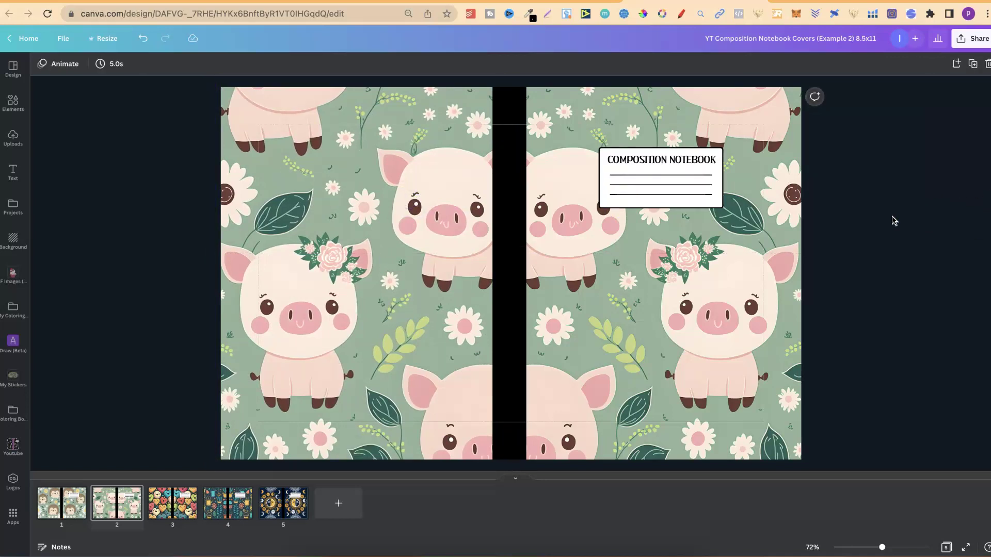
pyautogui.click(122, 510)
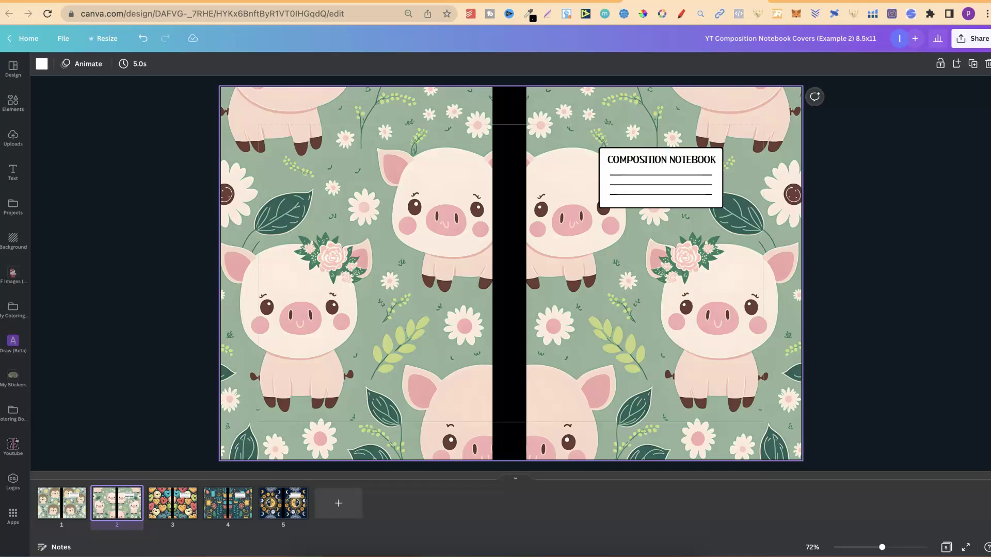
# Examine the heart, gardening and sun-and-moon notebook covers on pages 3 to 5, and return to the heart cover
pyautogui.click(125, 521)
pyautogui.press('Right')
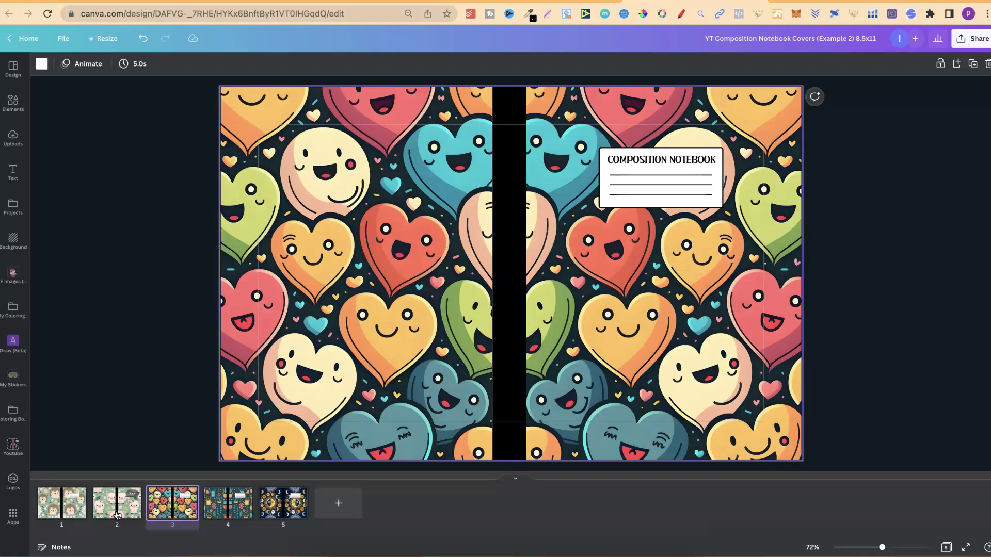
pyautogui.press('Right')
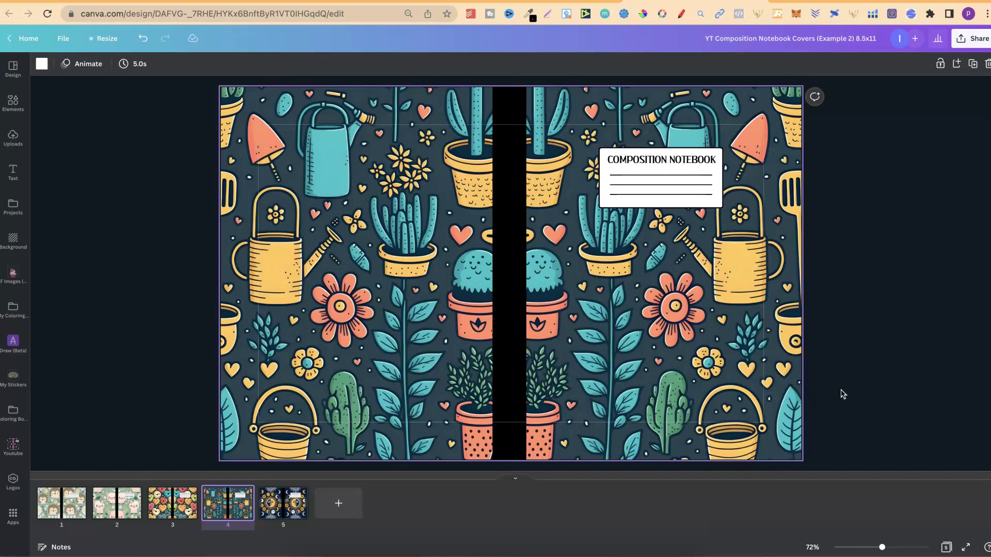
pyautogui.click(283, 508)
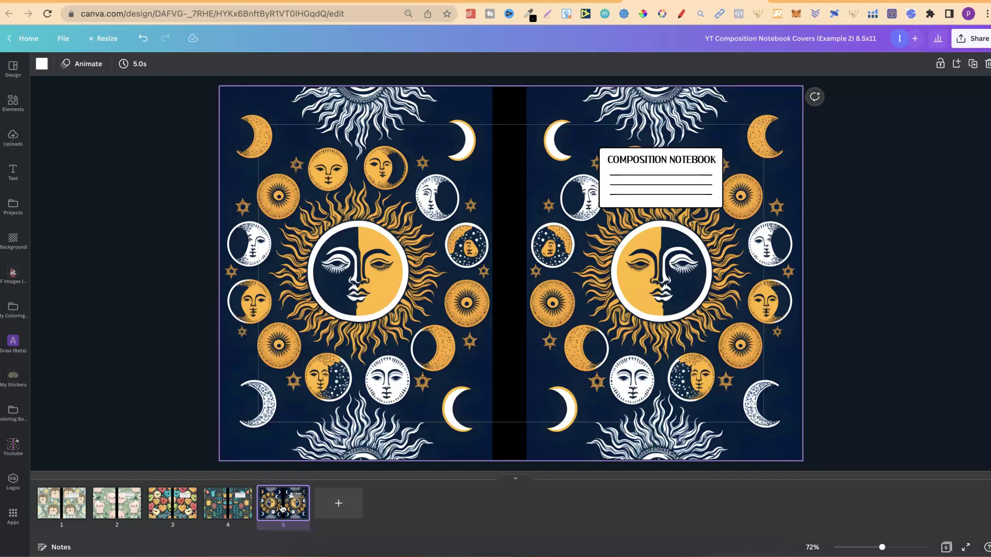
pyautogui.click(233, 510)
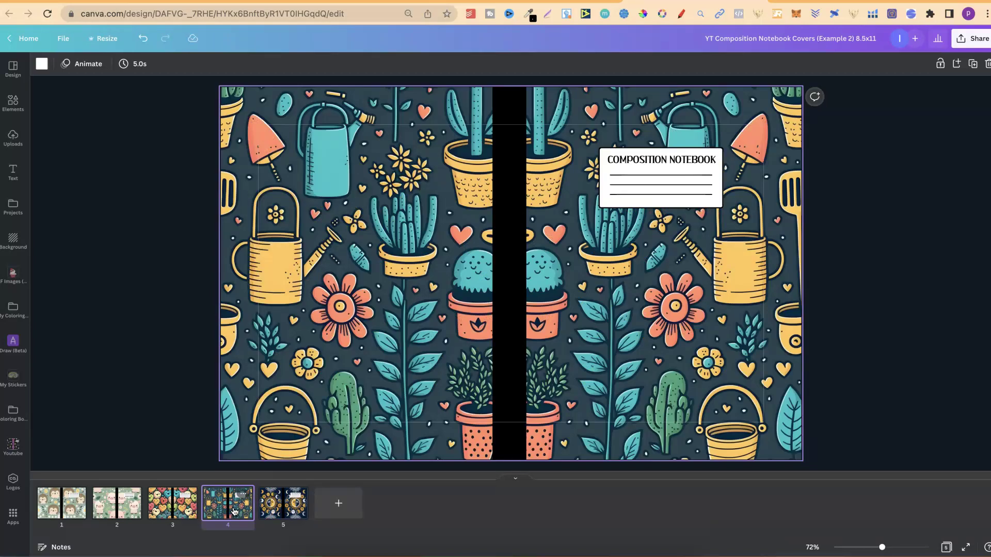
pyautogui.click(185, 508)
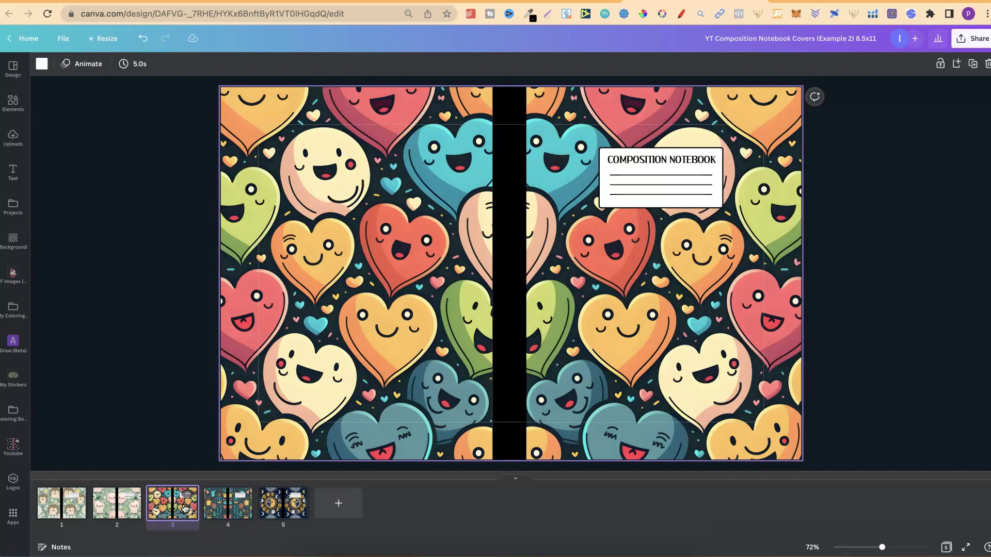
# Switch to the Midjourney Bot chat in Discord and compare the drafted --tile parameter with the MJ version 2, 3 and 4 settings
pyautogui.click(422, 3)
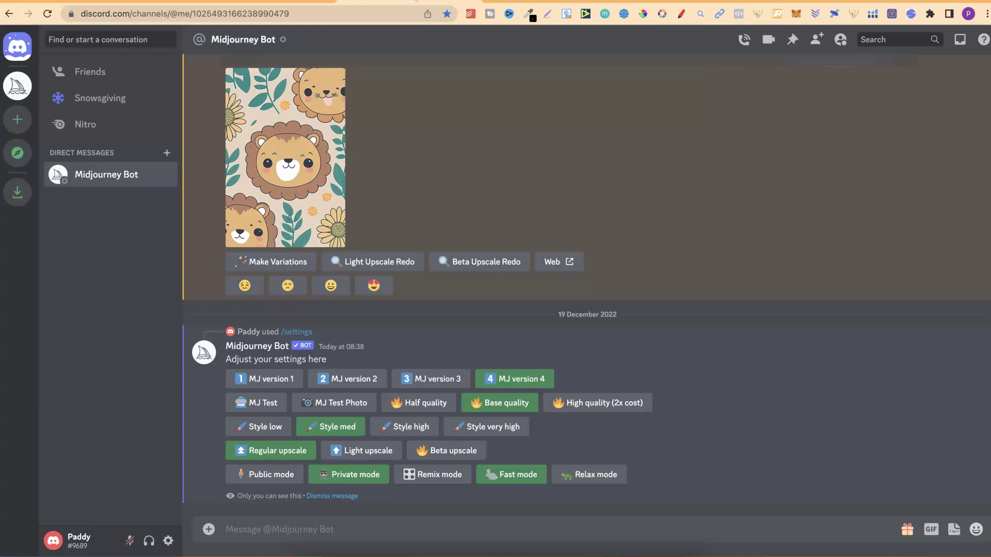
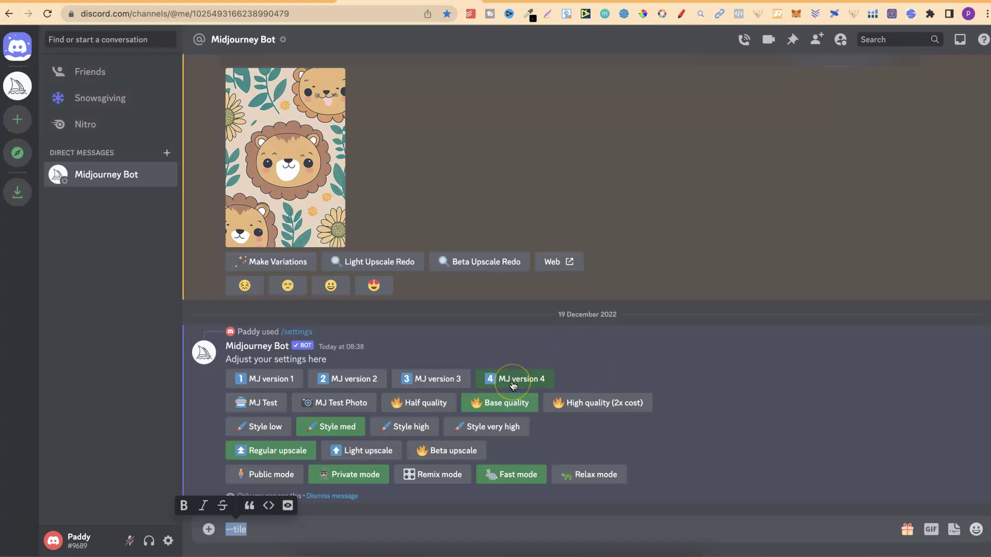
pyautogui.click(513, 386)
pyautogui.click(234, 532)
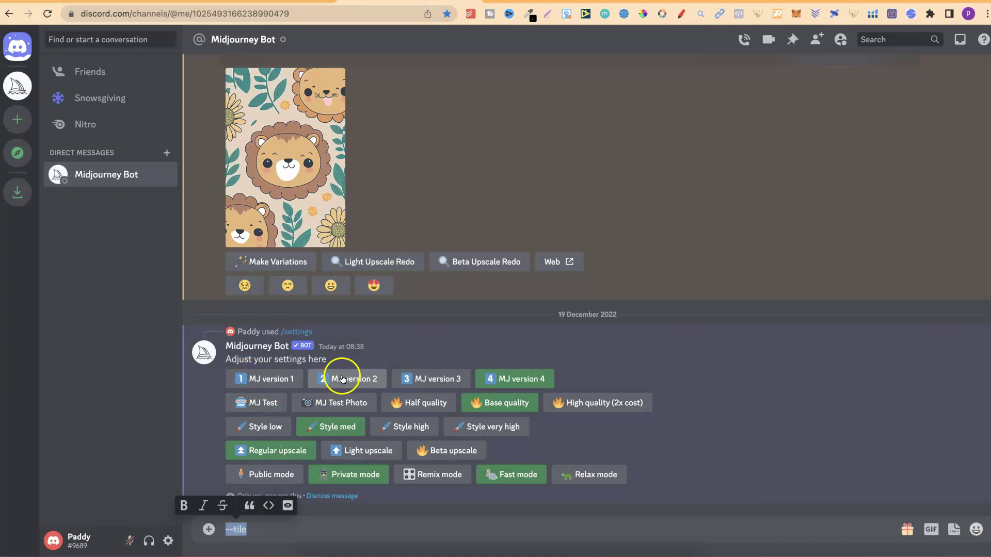
pyautogui.click(441, 379)
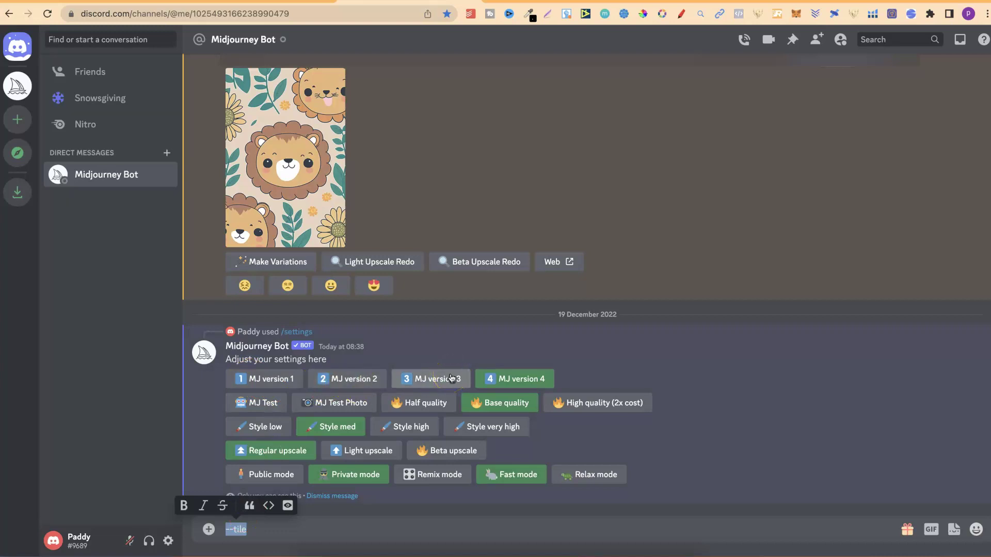
pyautogui.click(536, 383)
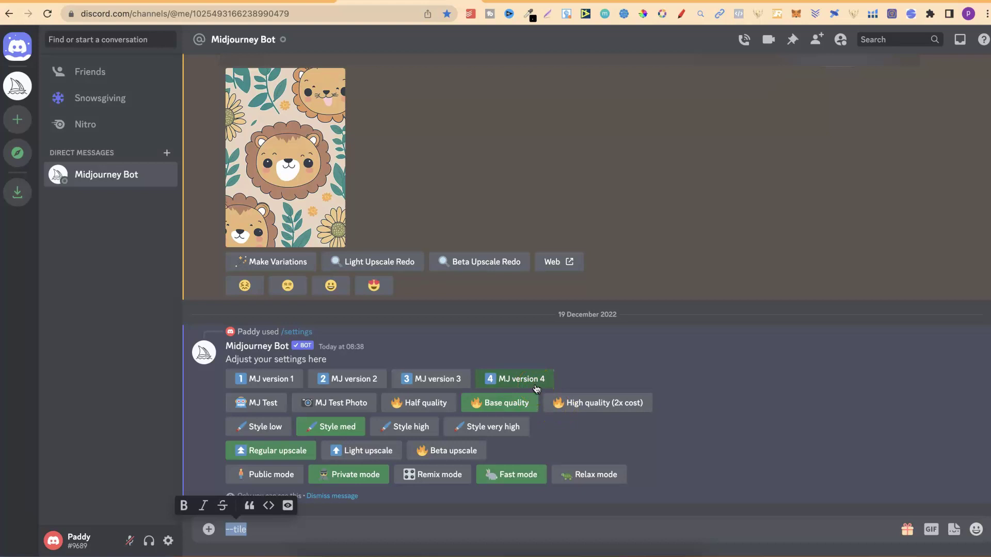
# Highlight the word tile beside the MJ version 4 setting and clear the --tile draft from the message
pyautogui.moveTo(299, 512); pyautogui.dragTo(241, 530)
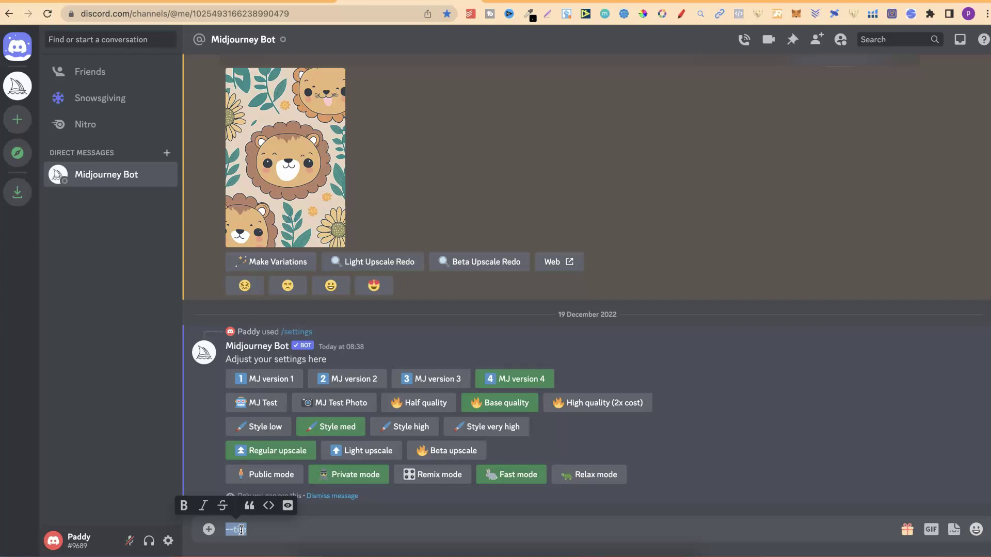
pyautogui.doubleClick(241, 530)
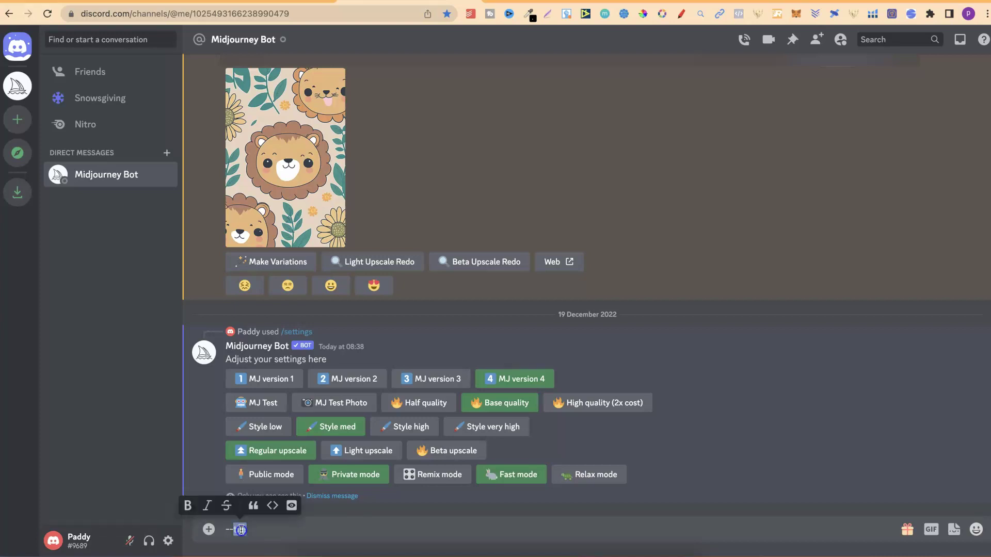
pyautogui.click(525, 431)
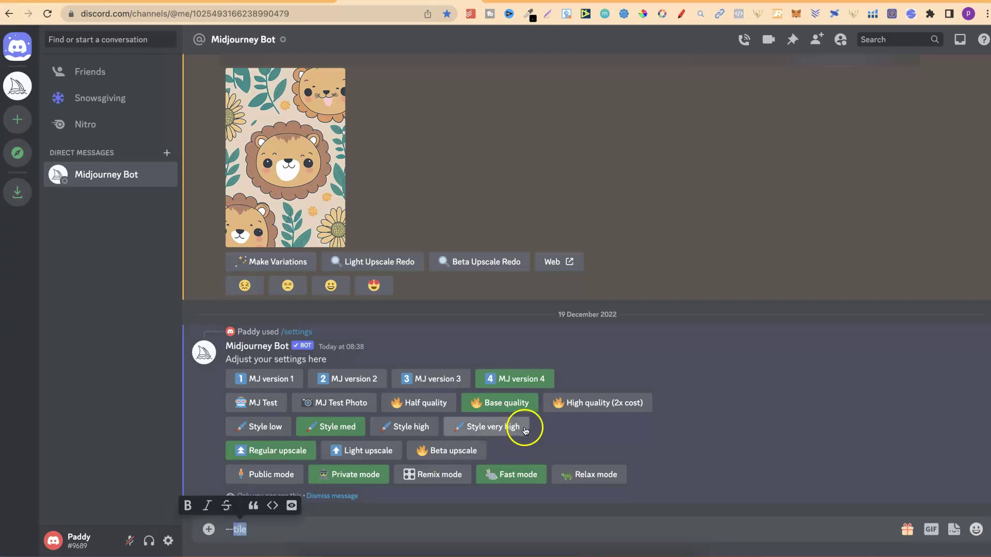
pyautogui.click(514, 378)
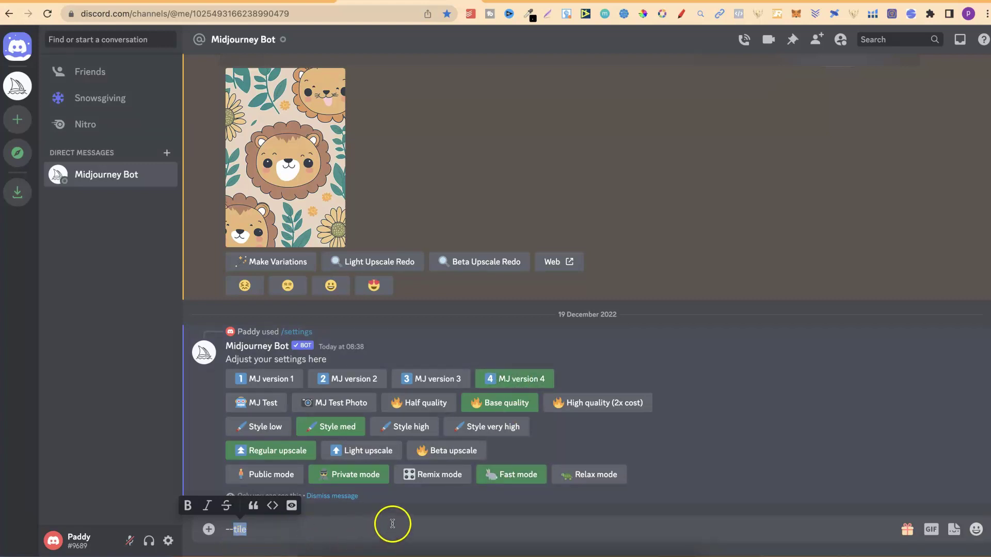
pyautogui.hotkey('ctrl', 'a')
pyautogui.press('BackSpace')
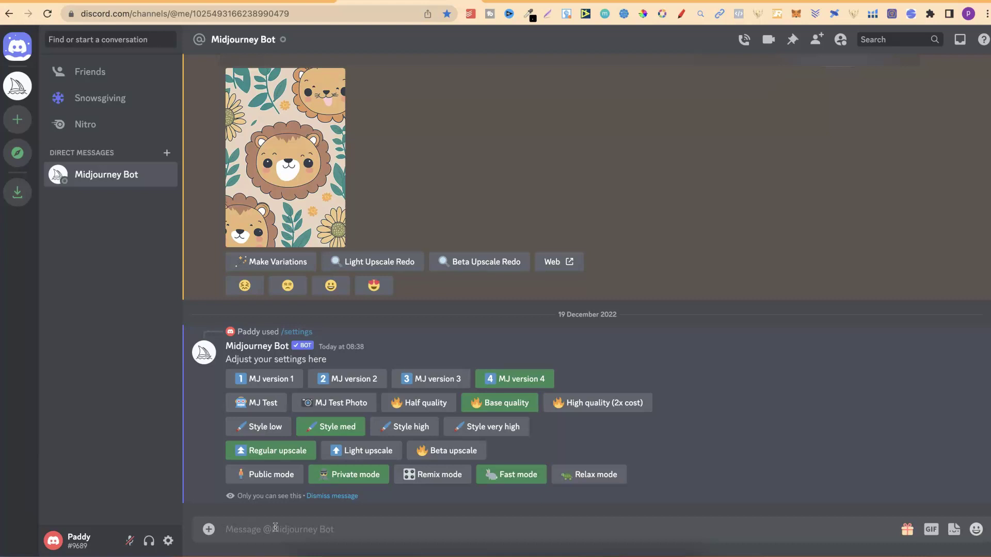
# Bring up the Midjourney command list, locate the /settings command, and return to the existing settings message
pyautogui.click(296, 520)
pyautogui.write('/')
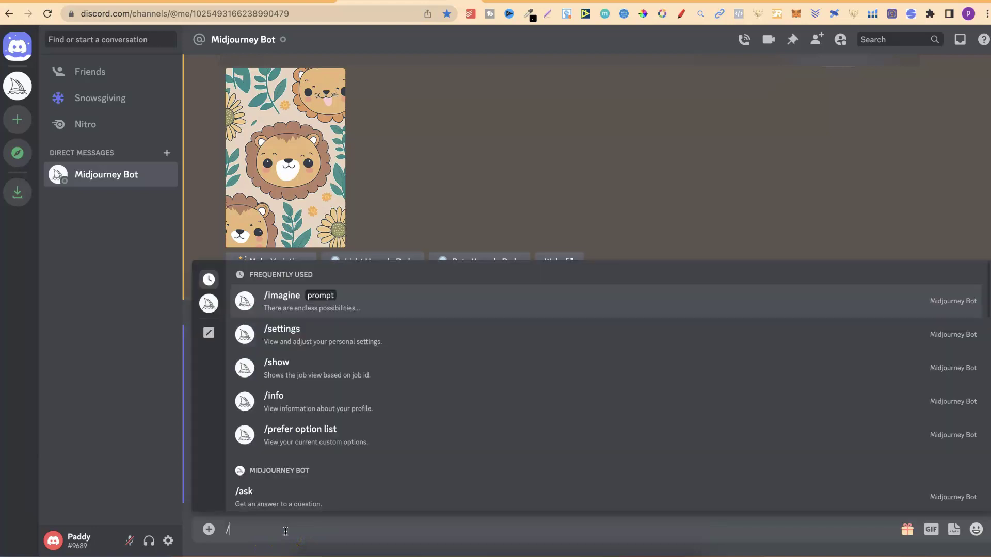
pyautogui.click(302, 335)
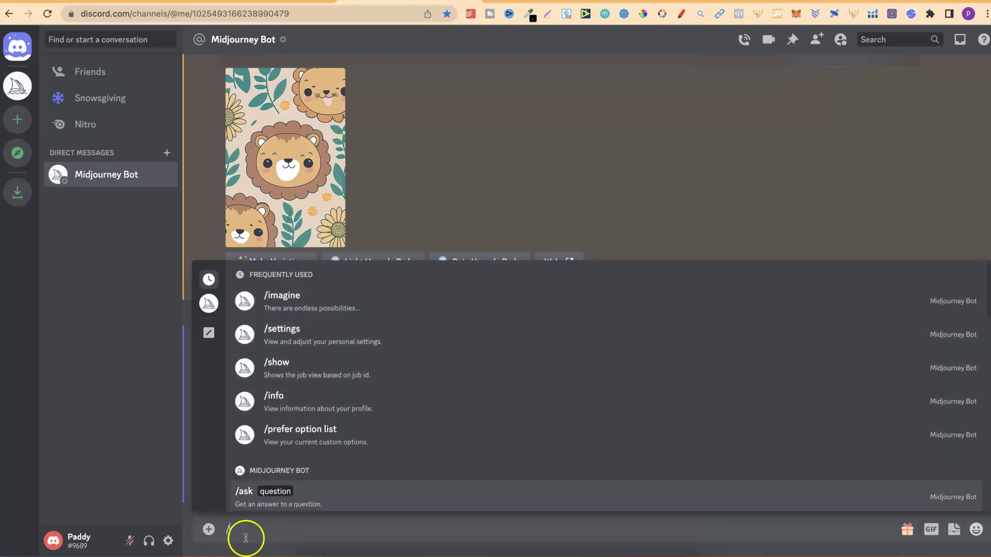
pyautogui.press('Return')
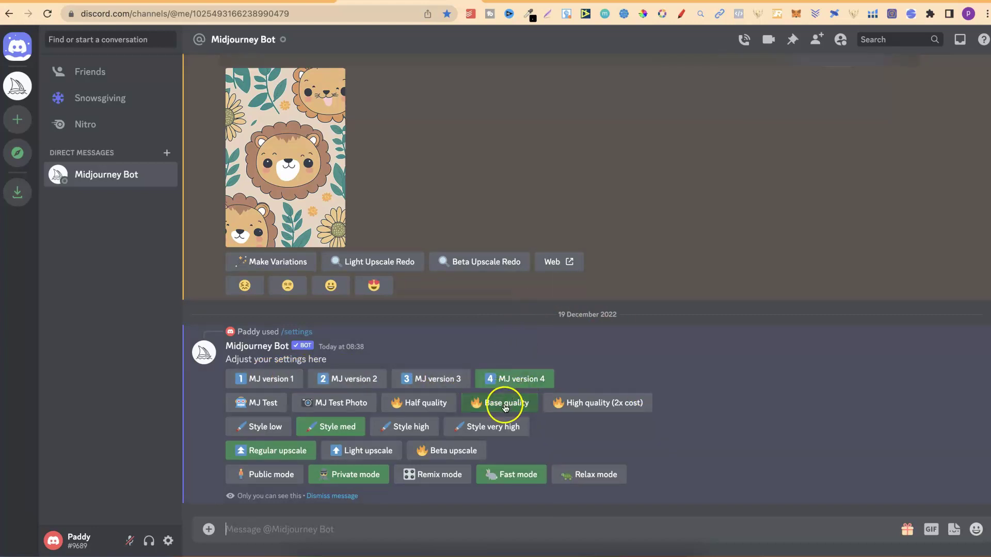
# Examine the quality, style, upscale and speed mode options in the Midjourney settings message
pyautogui.click(437, 400)
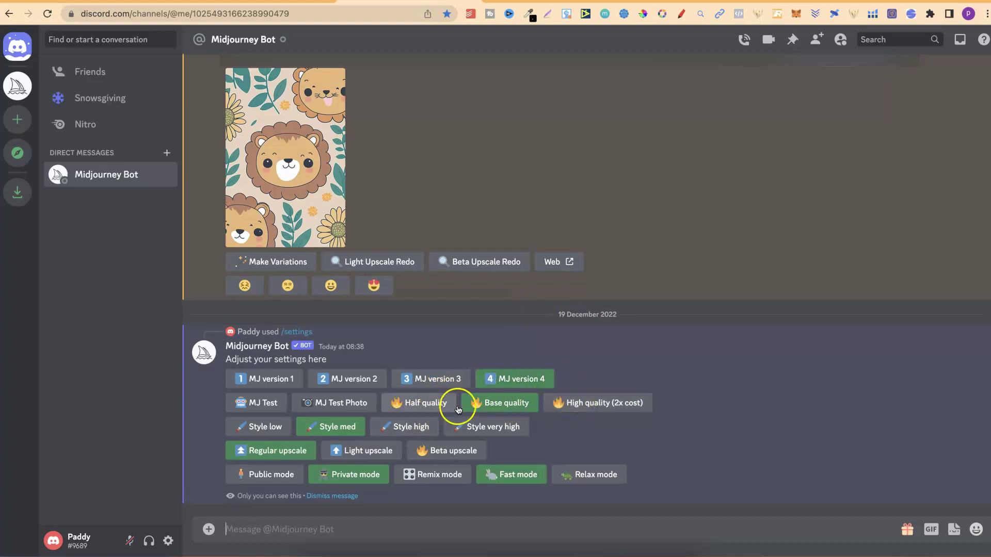
pyautogui.click(523, 398)
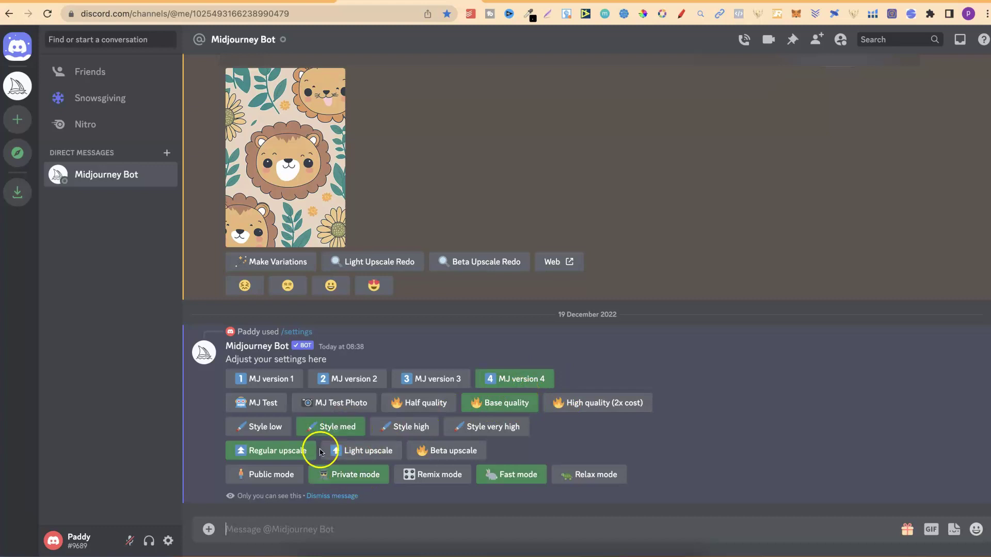
pyautogui.click(264, 427)
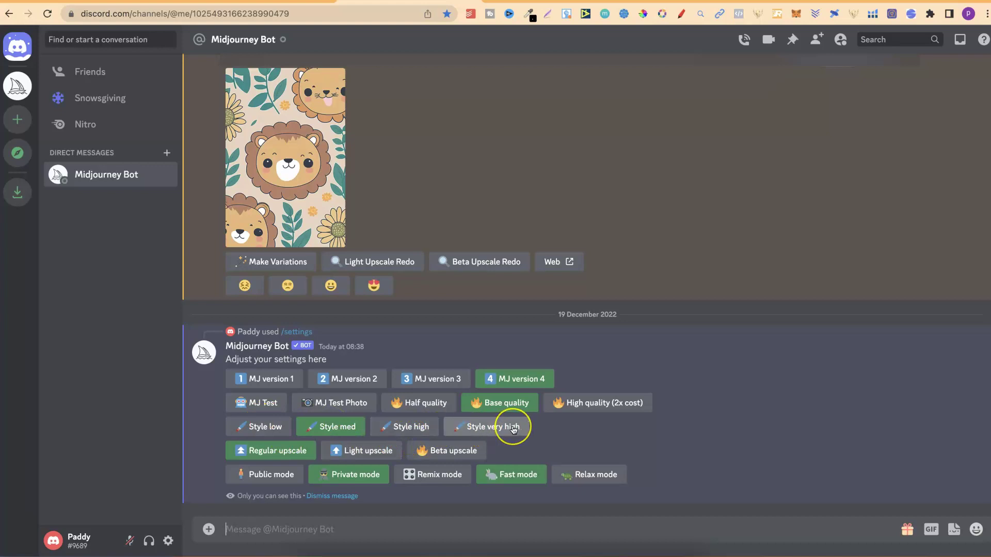
pyautogui.click(351, 428)
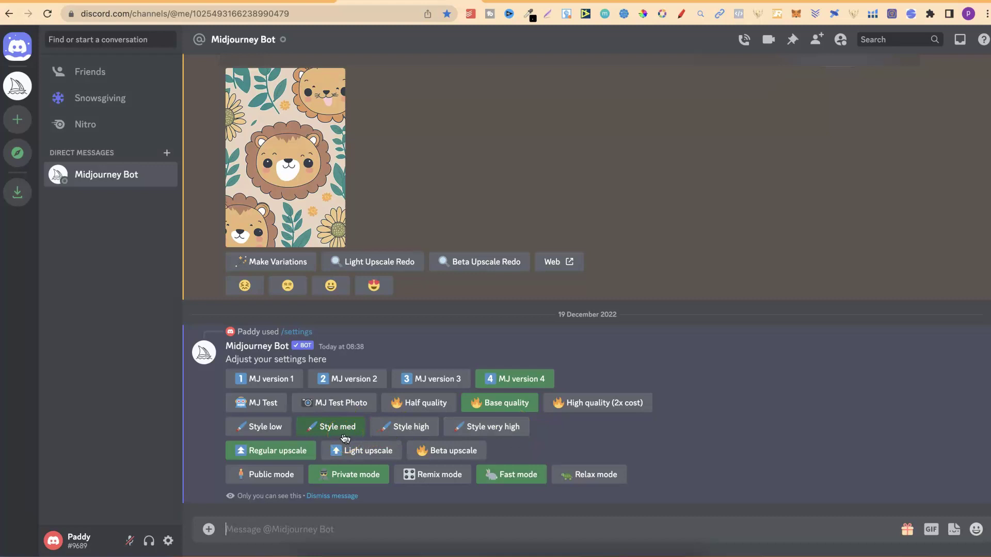
pyautogui.click(261, 458)
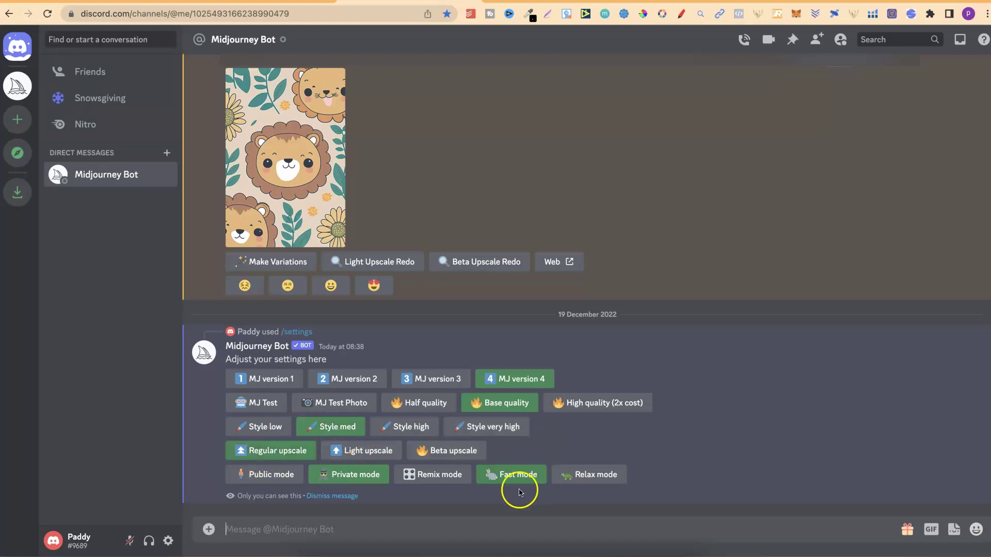
pyautogui.click(495, 485)
pyautogui.click(39, 521)
# Submit the /imagine prompt "seamless tile repeat pattern of jungle animals --ar 2:3" to the Midjourney Bot
pyautogui.click(288, 532)
pyautogui.write('/')
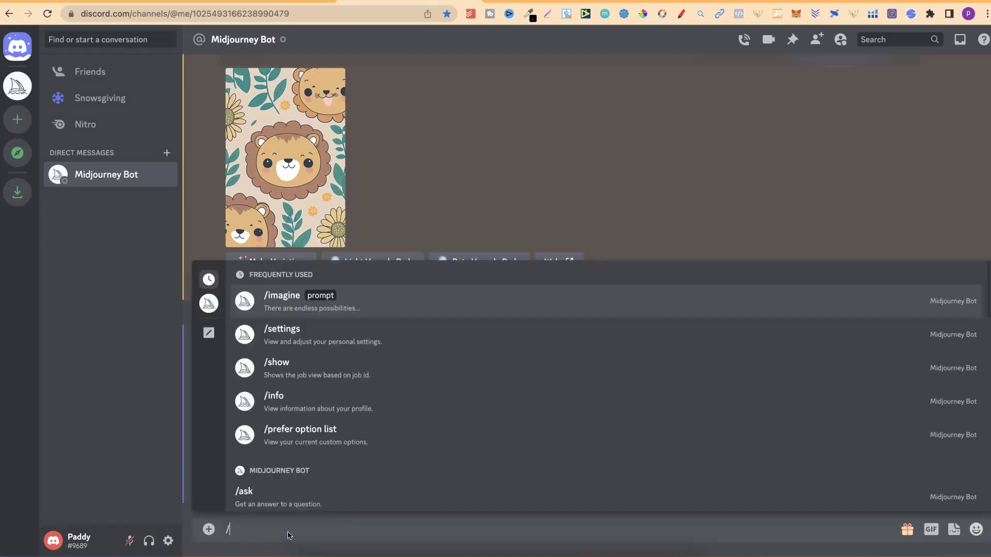
pyautogui.write('i')
pyautogui.click(266, 258)
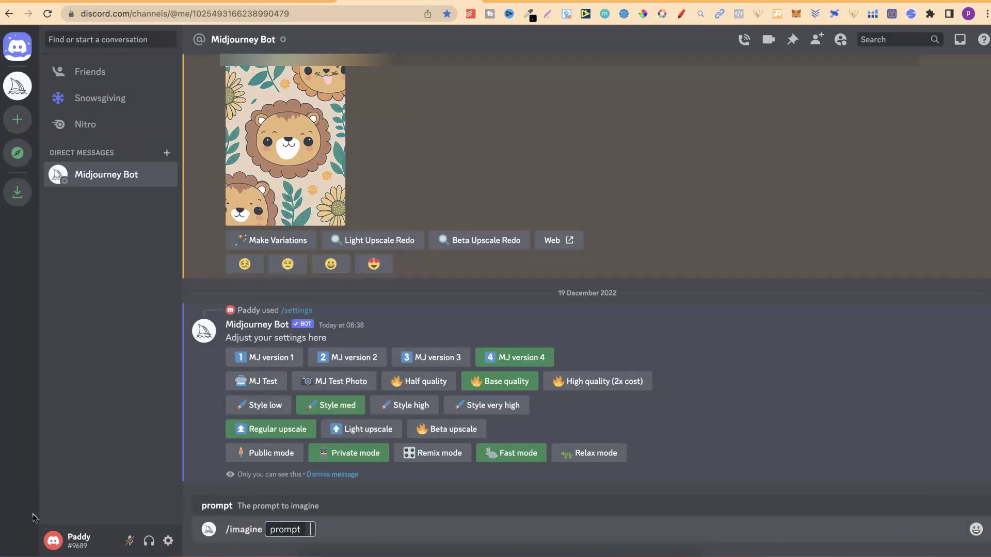
pyautogui.click(311, 534)
pyautogui.write('seamless tile repeat pattern of')
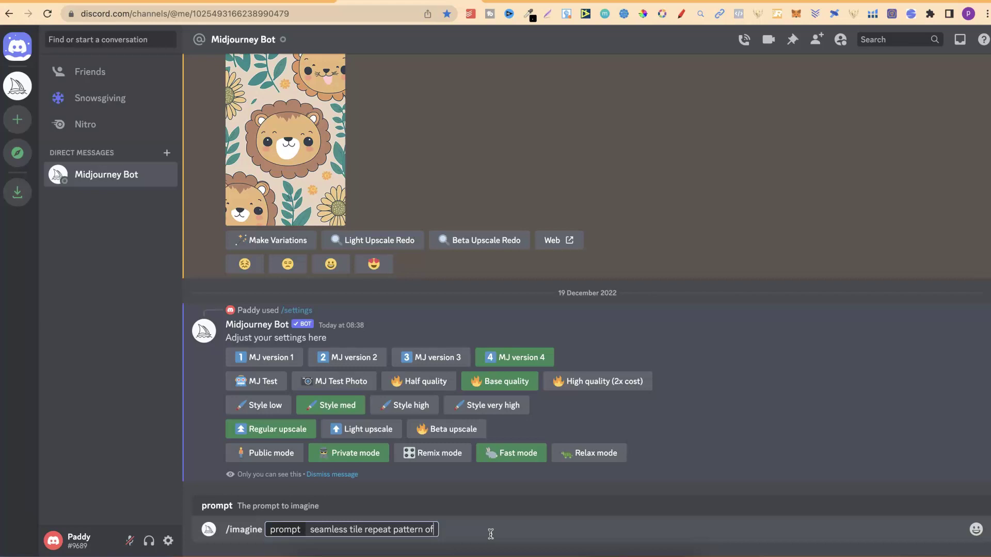
pyautogui.click(336, 531)
pyautogui.write('jungle animal')
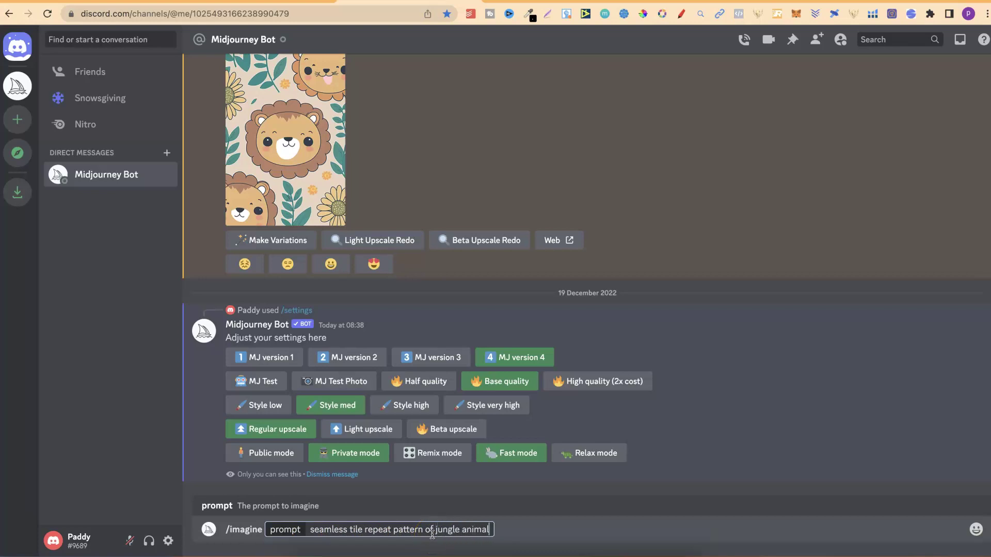
pyautogui.write('s --ar 2:3')
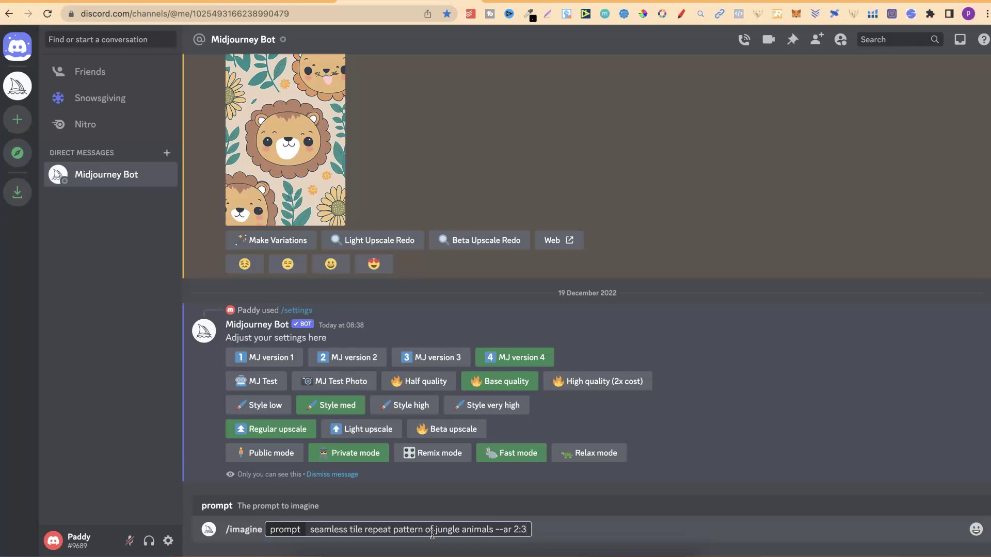
pyautogui.press('Return')
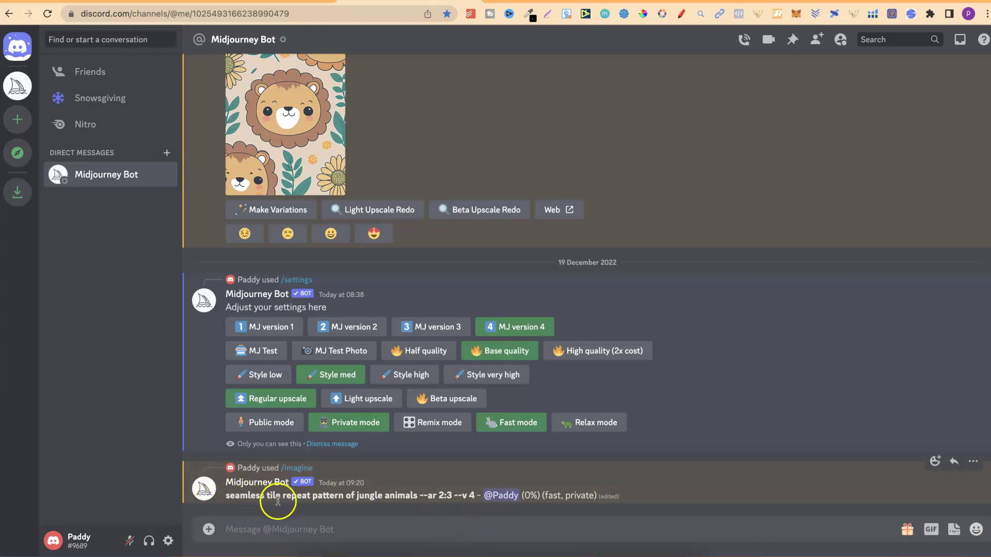
# Highlight the phrases "seamless tile repeat pattern" and "of jungle animals" in the submitted prompt
pyautogui.moveTo(345, 497); pyautogui.dragTo(217, 496)
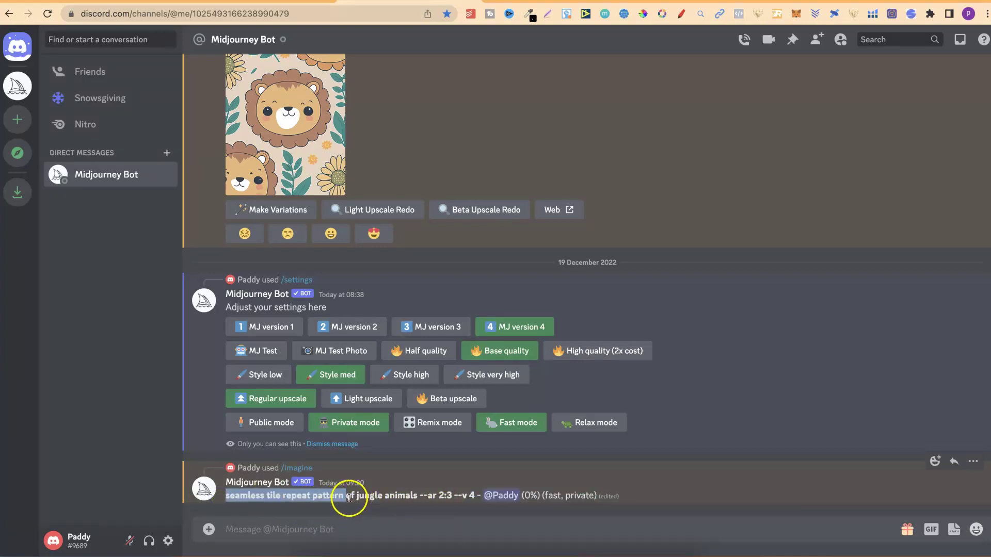
pyautogui.moveTo(346, 497); pyautogui.dragTo(417, 497)
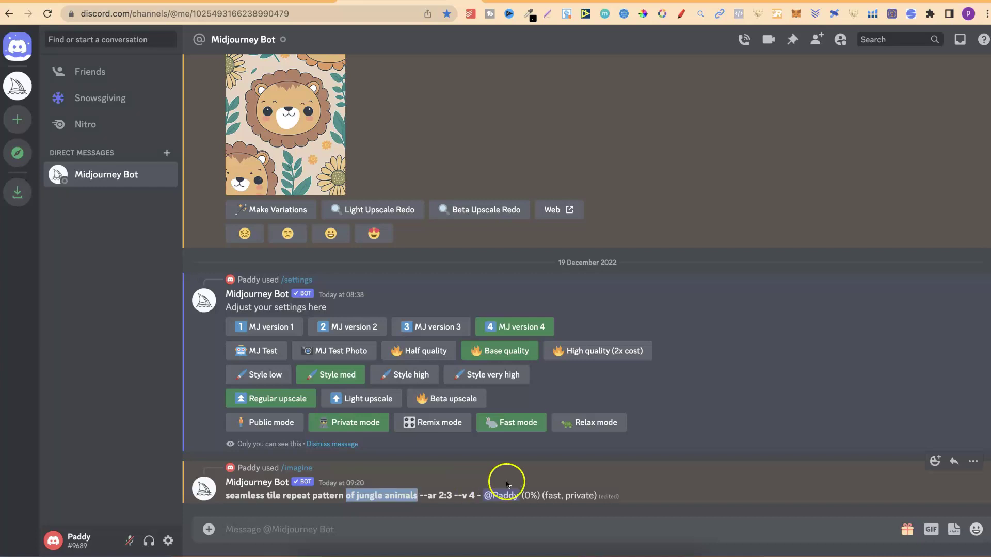
pyautogui.click(559, 488)
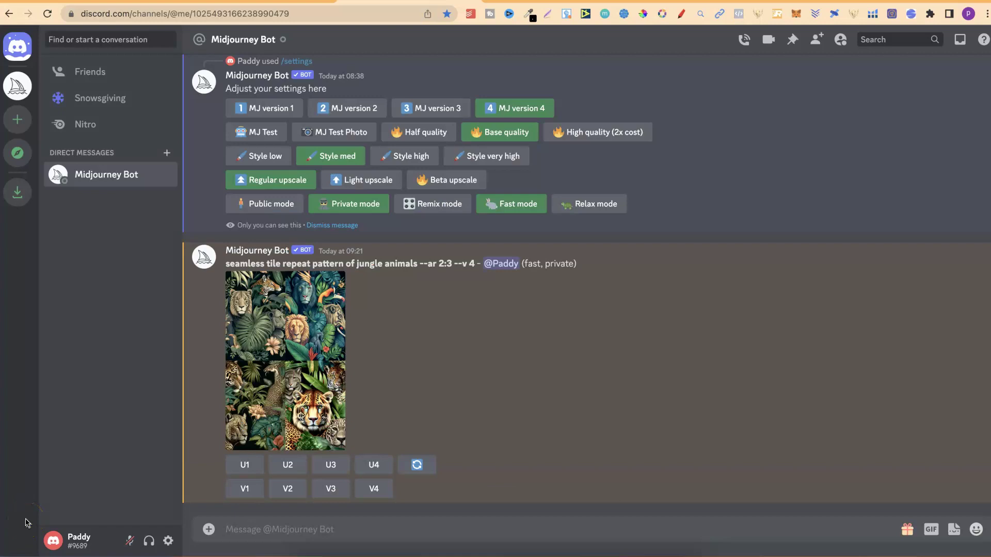
# Review the prompt wording above the generated jungle animal patterns and enlarge the four-image grid
pyautogui.moveTo(227, 263); pyautogui.dragTo(355, 261)
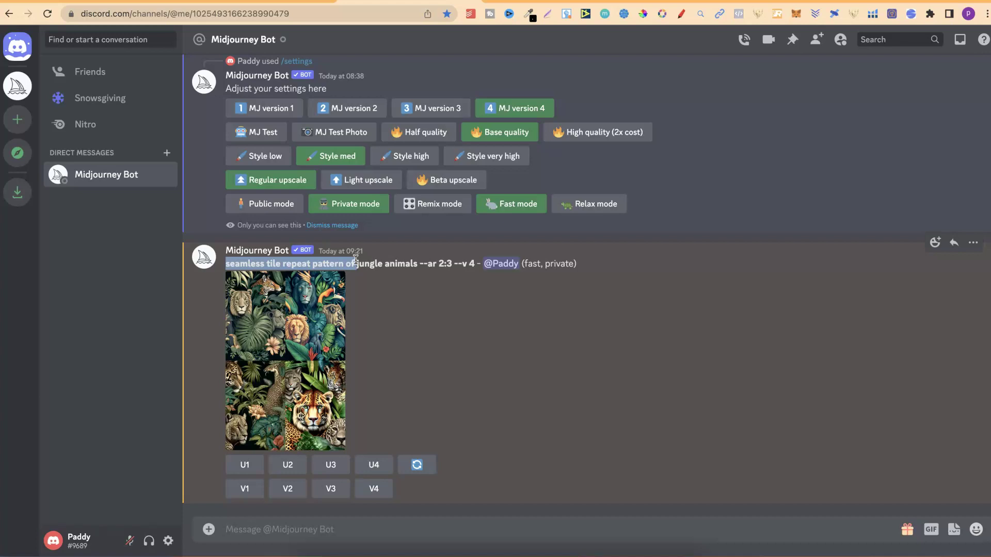
pyautogui.click(409, 280)
pyautogui.click(238, 265)
pyautogui.click(294, 265)
pyautogui.click(341, 265)
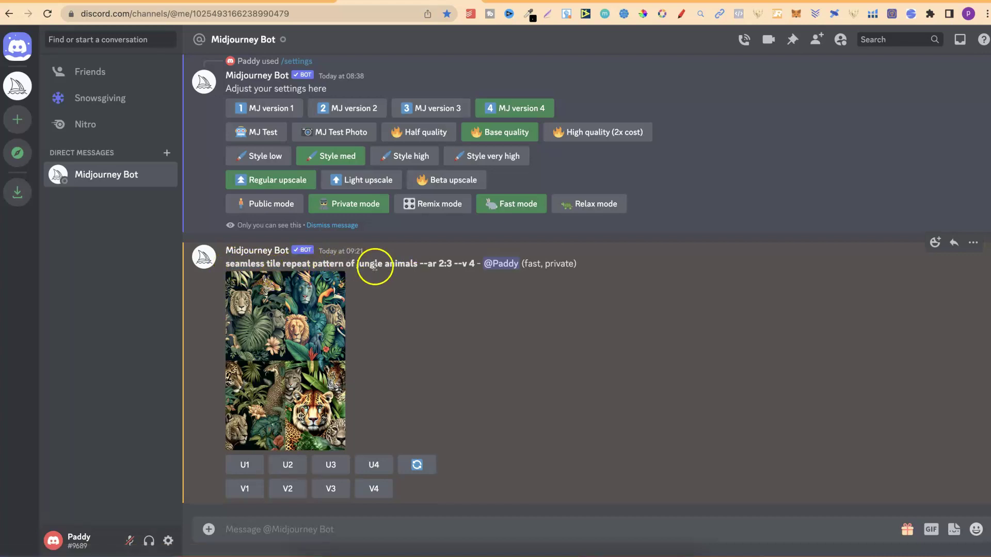
pyautogui.click(297, 371)
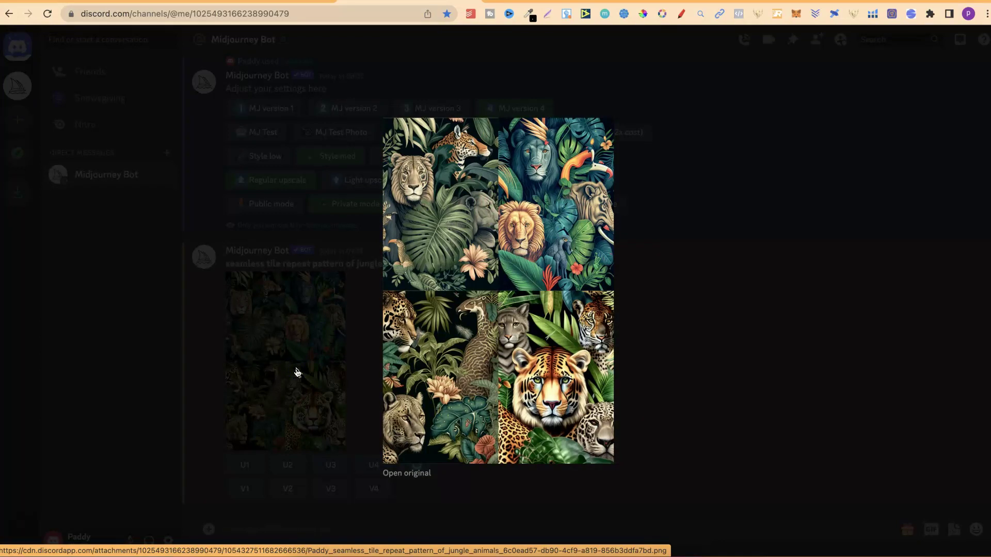
# Copy the jungle animals prompt from the Midjourney Bot message and paste it into a new /imagine command
pyautogui.click(686, 310)
pyautogui.moveTo(451, 266); pyautogui.dragTo(227, 263)
pyautogui.rightClick(244, 264)
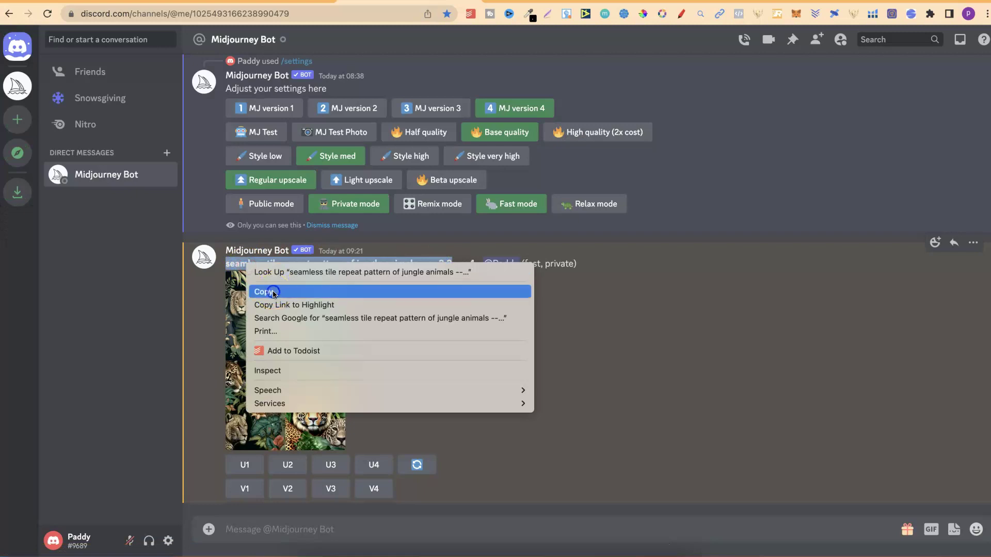
pyautogui.click(265, 291)
pyautogui.click(363, 531)
pyautogui.write('/i')
pyautogui.click(327, 261)
pyautogui.press('super+v')
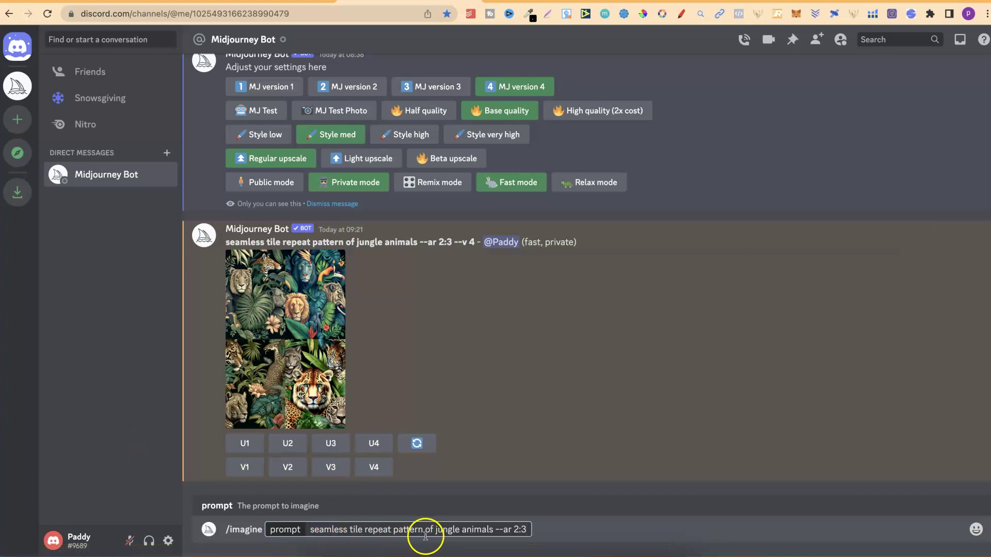
# Add ", leaves," after "jungle animals" in the unsent /imagine prompt
pyautogui.click(493, 533)
pyautogui.write(', leaves')
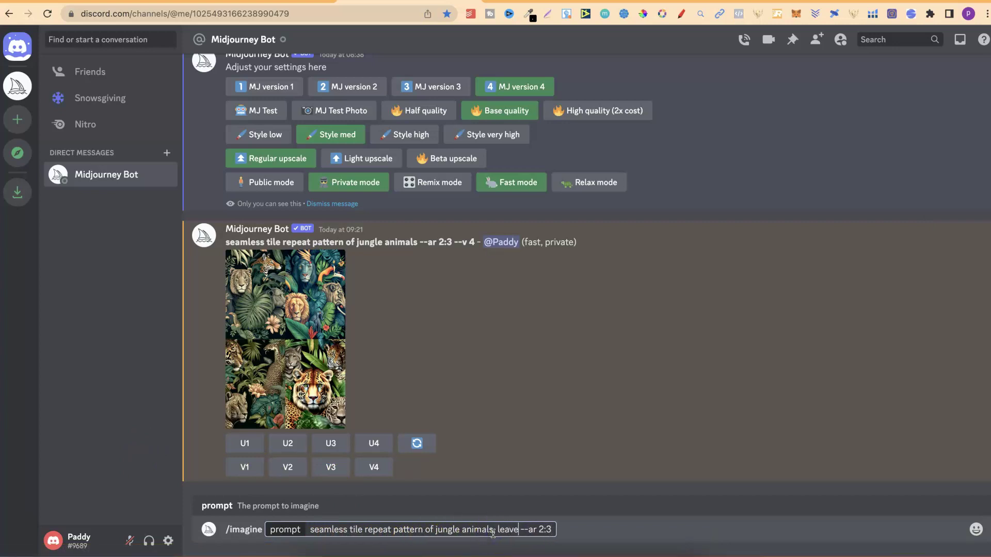
pyautogui.write(',')
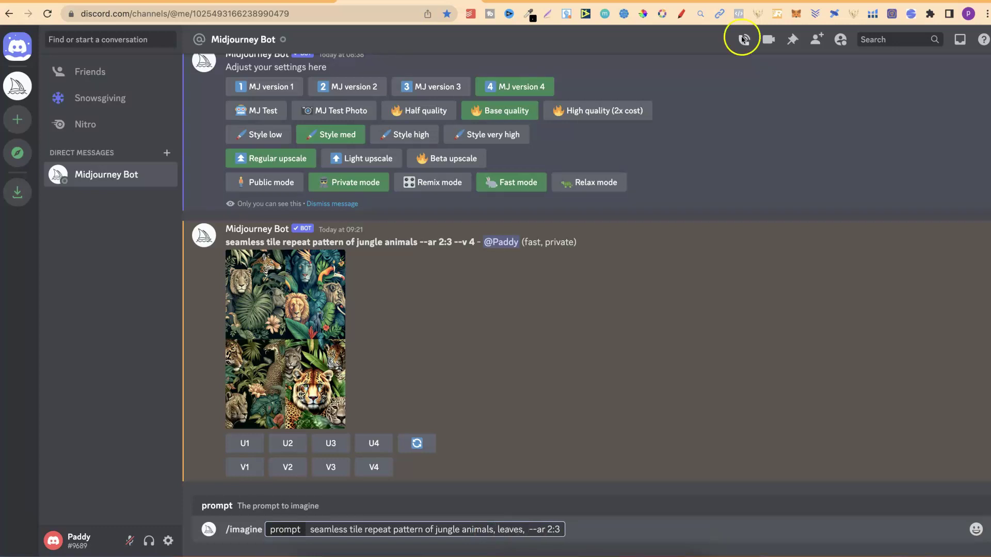
# Search Google for "biggest jungles in the world" in a new browser tab
pyautogui.press('super+t')
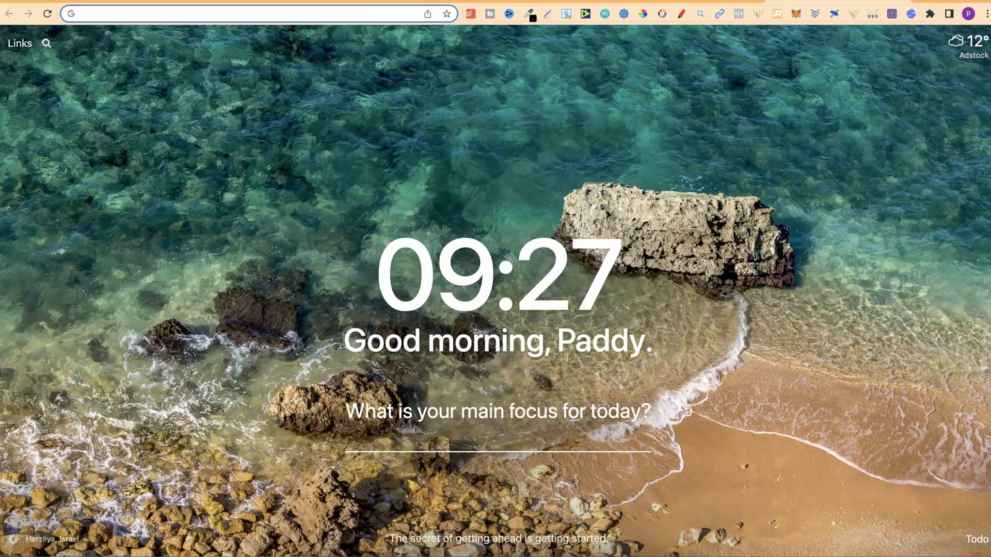
pyautogui.click(174, 15)
pyautogui.write('biggest')
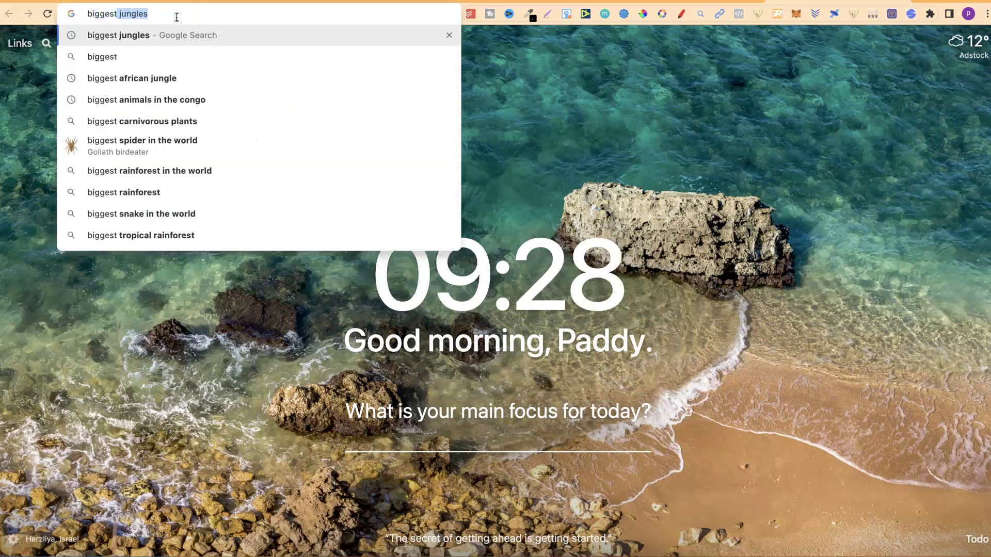
pyautogui.write(' jungles in the')
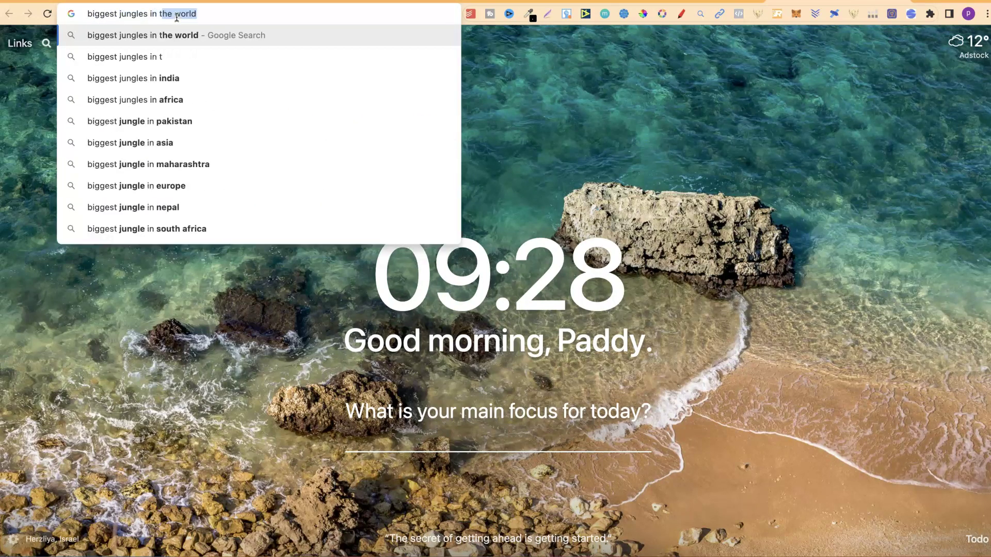
pyautogui.press('Return')
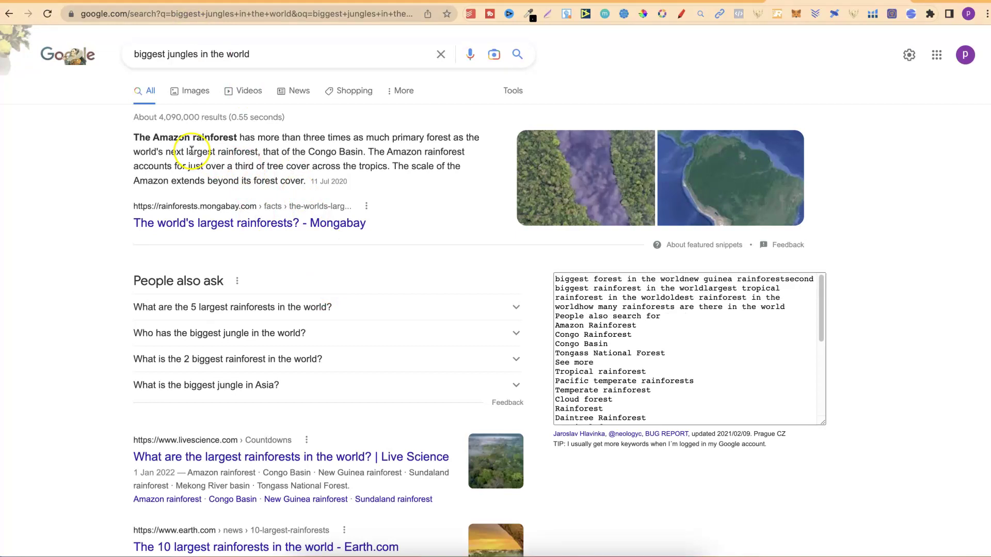
# Copy "Amazon rainforest" from the featured result and search for "Amazon rainforest plants" in another new tab
pyautogui.moveTo(153, 137)
pyautogui.mouseDown()
pyautogui.moveTo(236, 137)
pyautogui.moveTo(165, 139)
pyautogui.mouseUp()
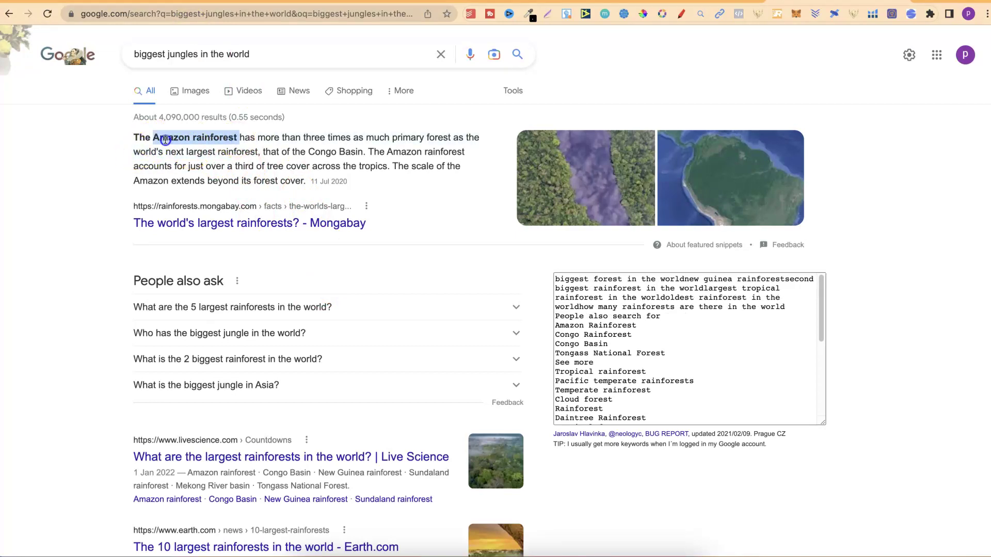
pyautogui.rightClick(166, 138)
pyautogui.click(202, 160)
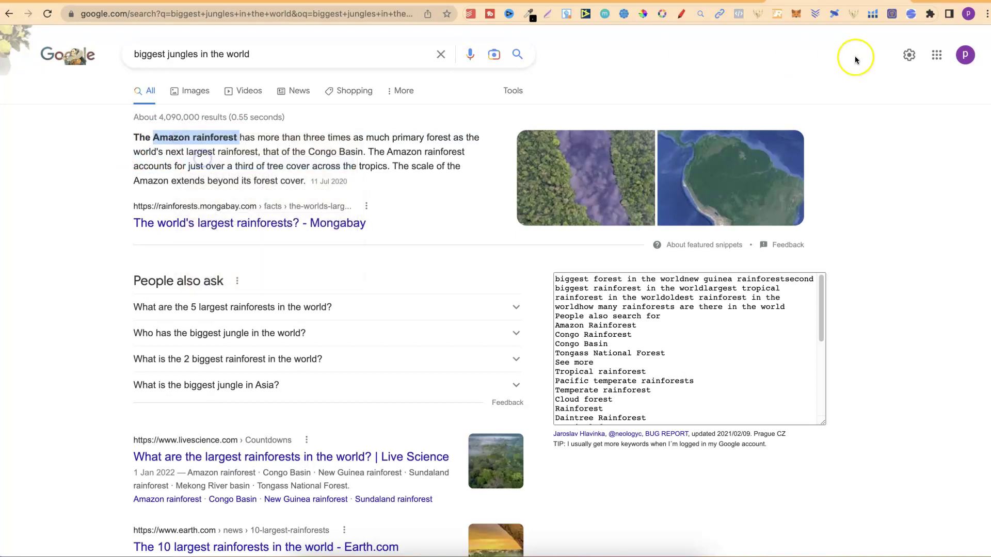
pyautogui.press('super+t')
pyautogui.click(354, 8)
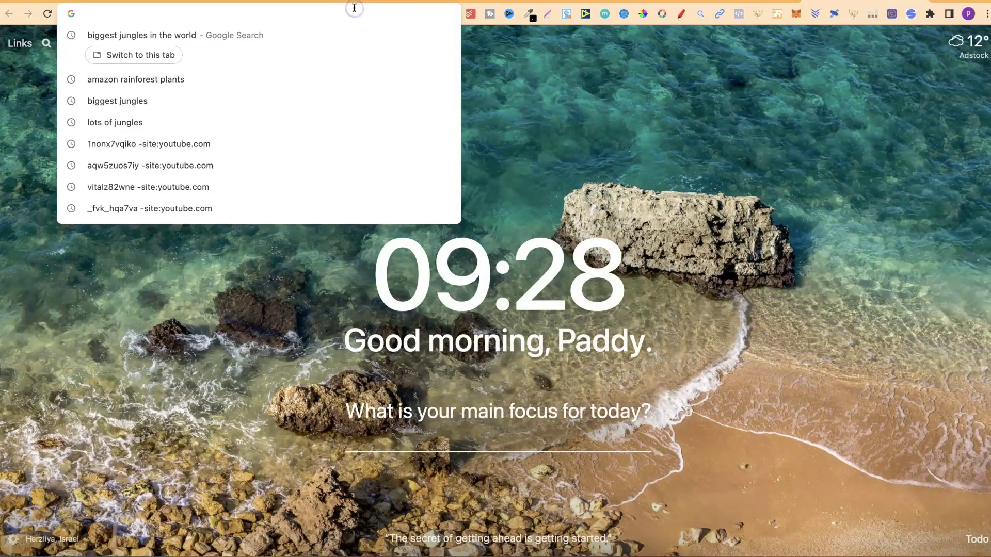
pyautogui.press('super+v')
pyautogui.write('plants')
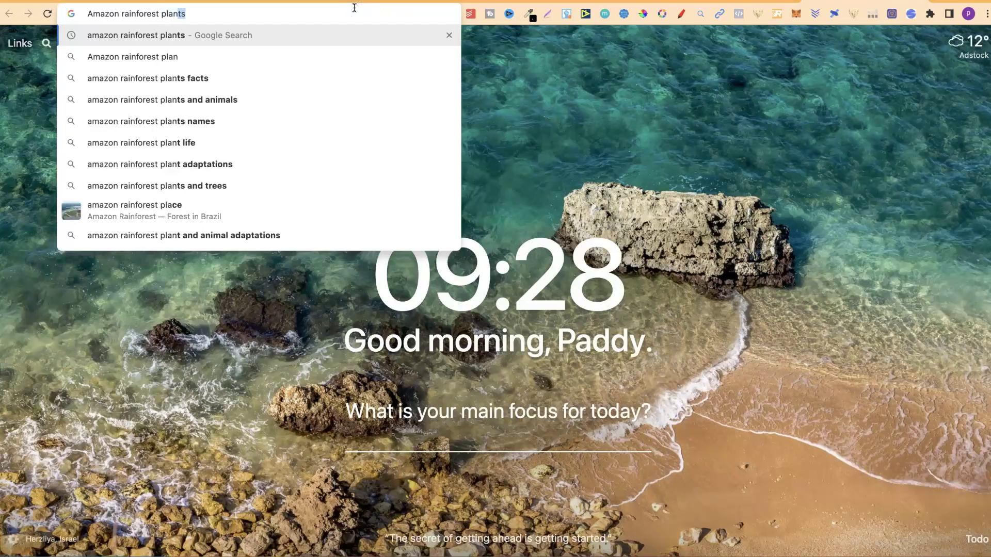
pyautogui.press('Return')
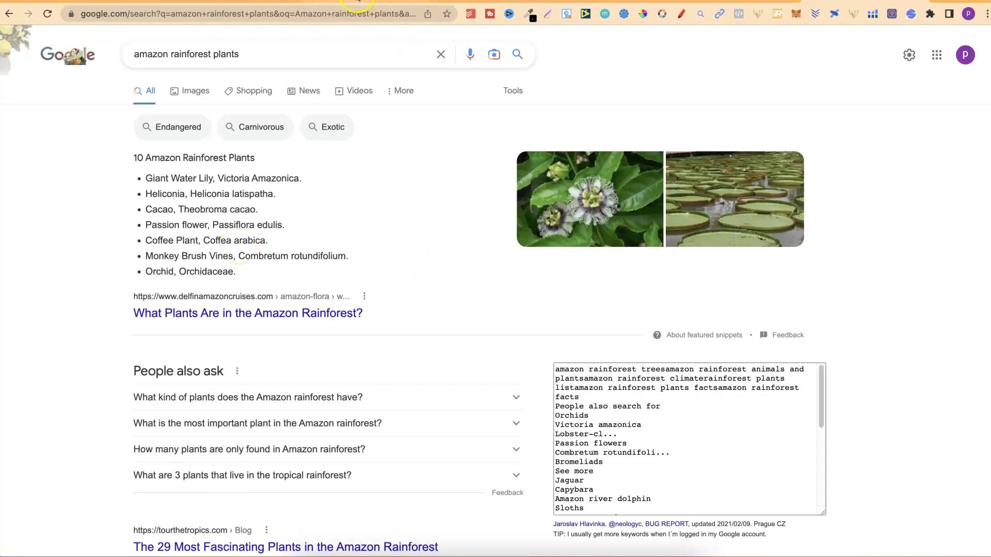
# Return to the Discord tab, add ", flowers" after "leaves" in the /imagine prompt, and submit it
pyautogui.click(359, 2)
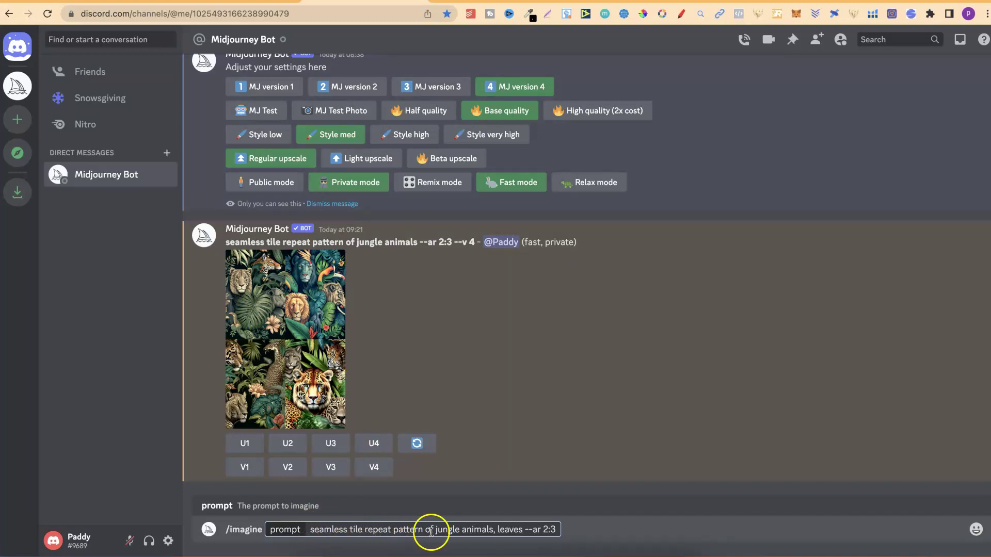
pyautogui.write(', flowerr')
pyautogui.press('BackSpace')
pyautogui.write('s')
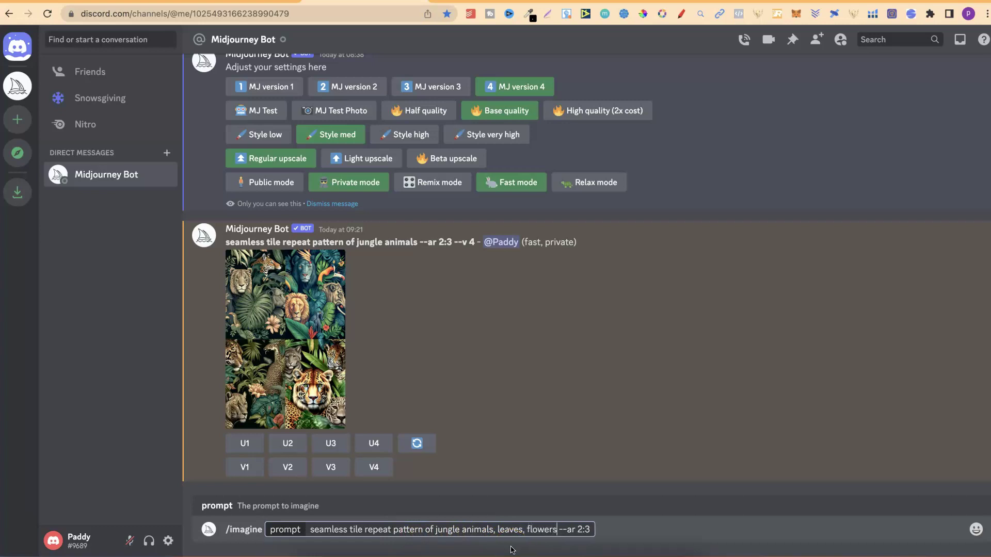
pyautogui.press('Return')
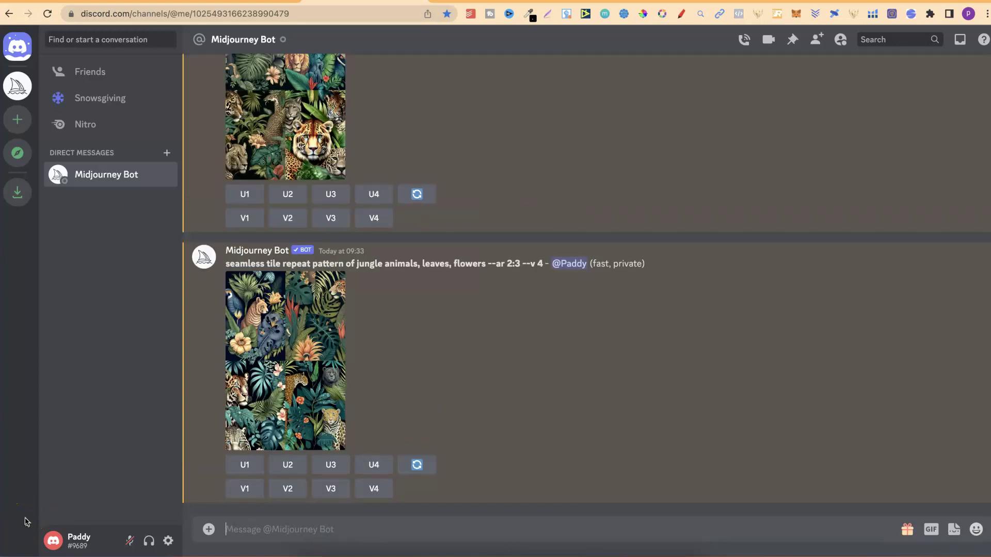
# Enlarge the generated leaves and flowers grid, close it, and copy its prompt text up to "--ar 2:3"
pyautogui.click(272, 380)
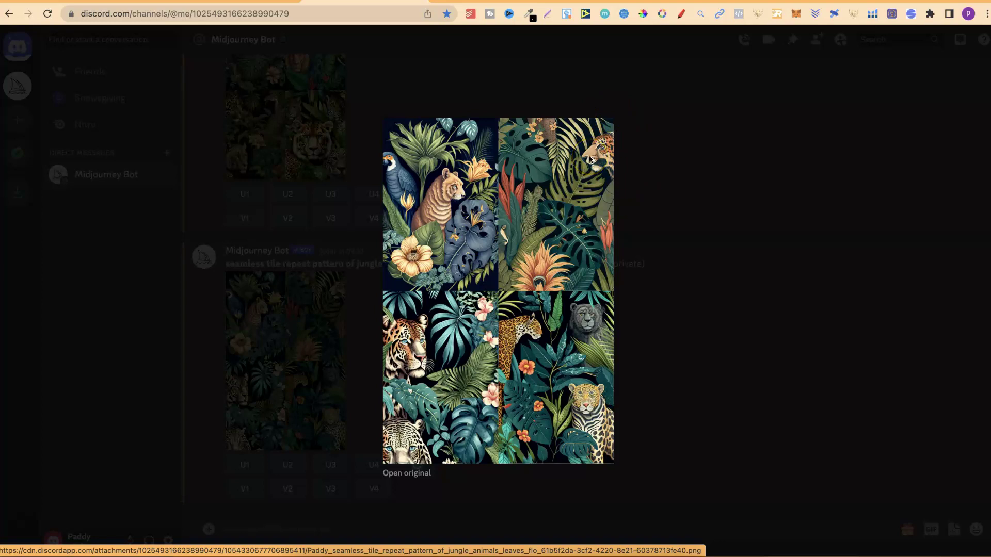
pyautogui.click(697, 368)
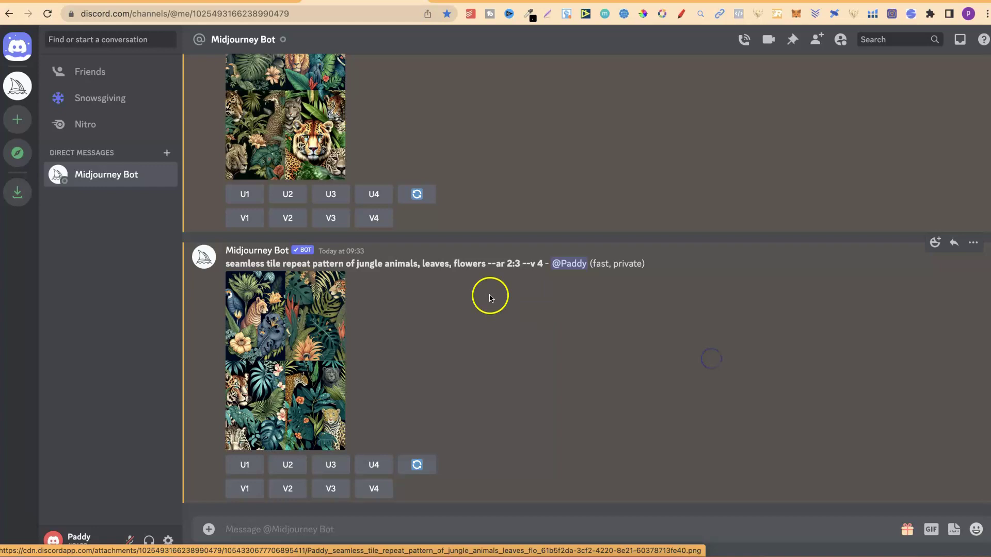
pyautogui.doubleClick(517, 264)
pyautogui.moveTo(395, 266); pyautogui.dragTo(227, 265)
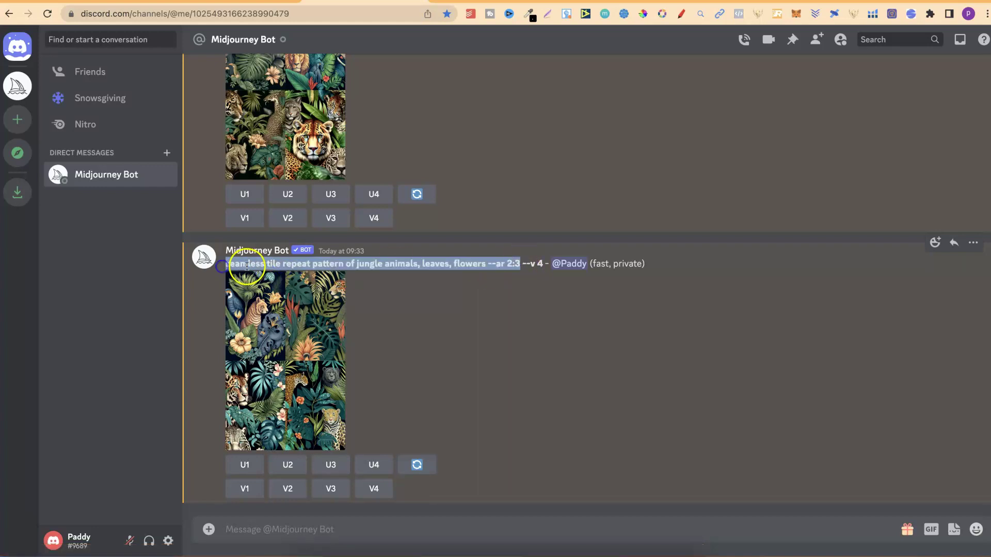
pyautogui.rightClick(250, 264)
pyautogui.click(283, 298)
# Submit the /imagine prompt "seamless tile repeat pattern of jungle animals, leaves, flowers, kawaii style characters --ar 2:3"
pyautogui.click(283, 530)
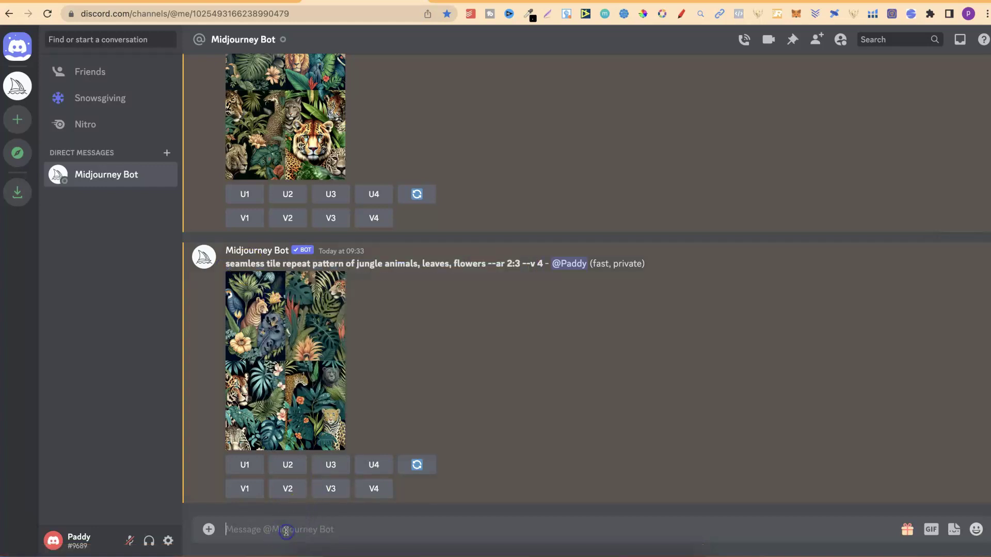
pyautogui.write('/i')
pyautogui.click(248, 255)
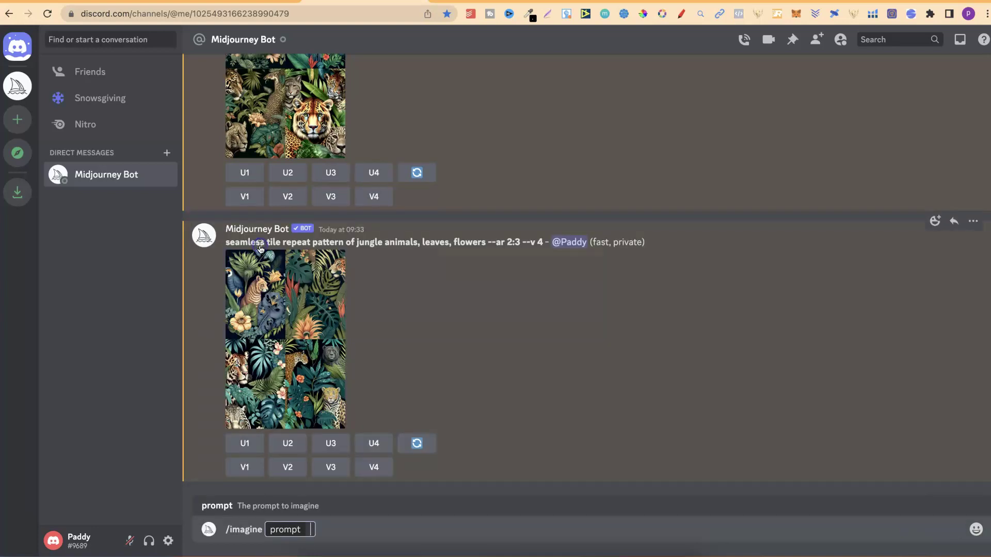
pyautogui.press('super+v')
pyautogui.click(557, 530)
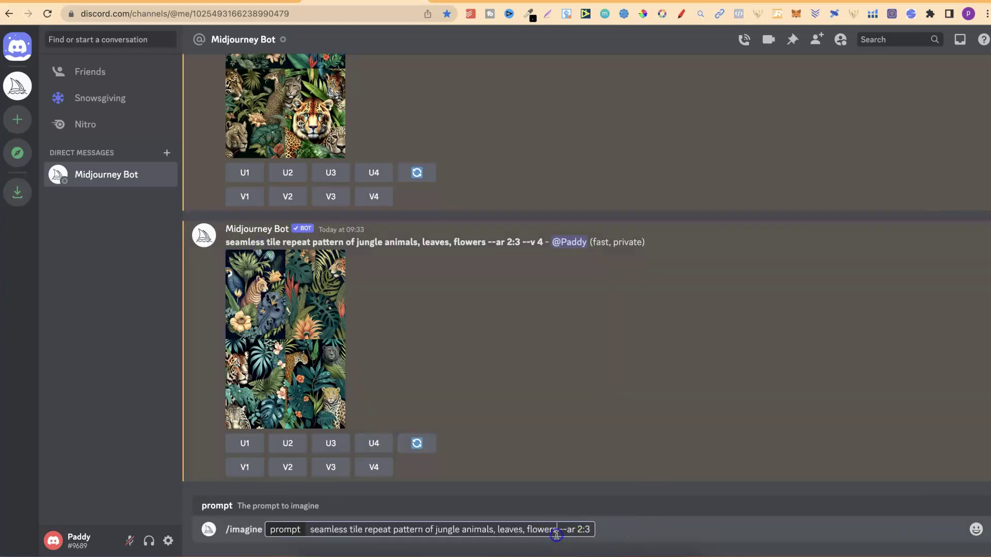
pyautogui.write(', kaw')
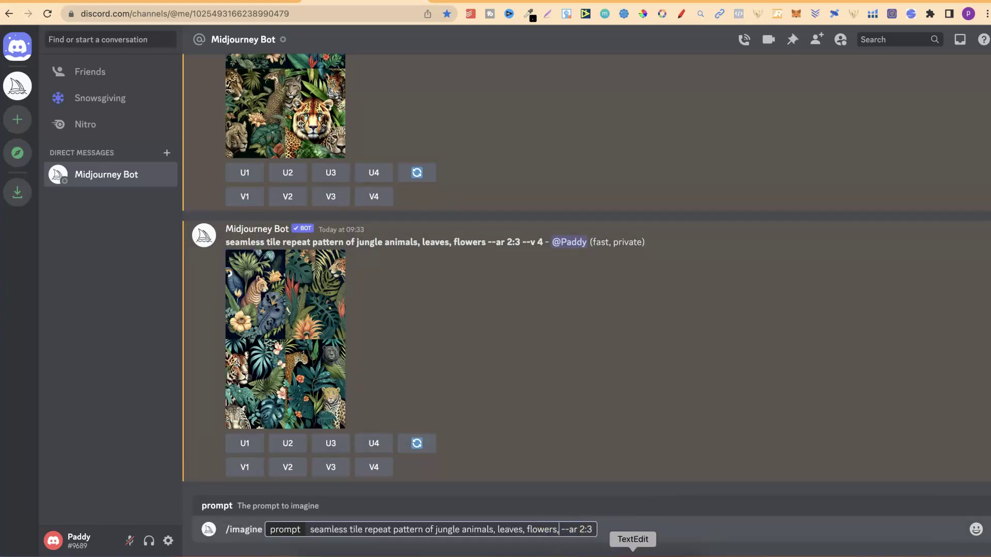
pyautogui.write('aii style')
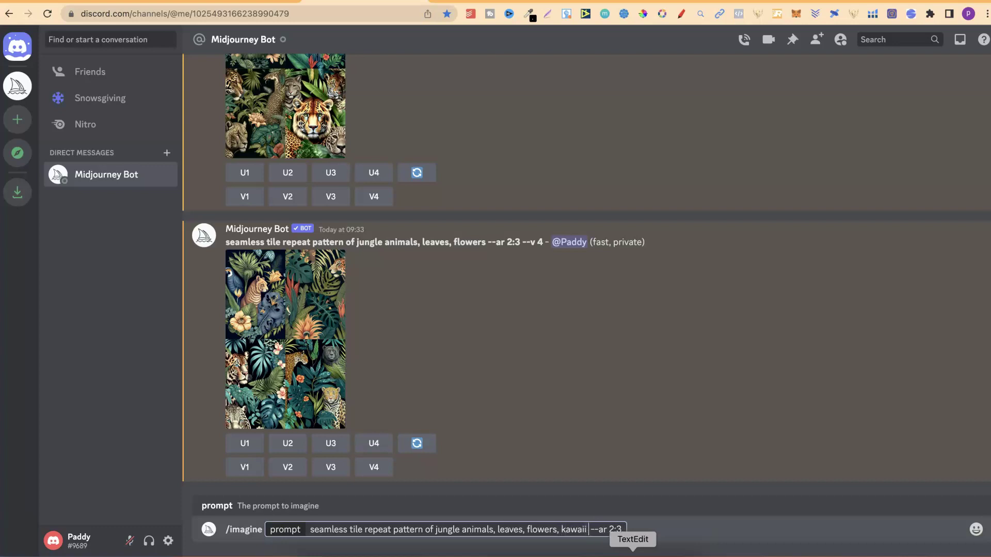
pyautogui.write(' characters')
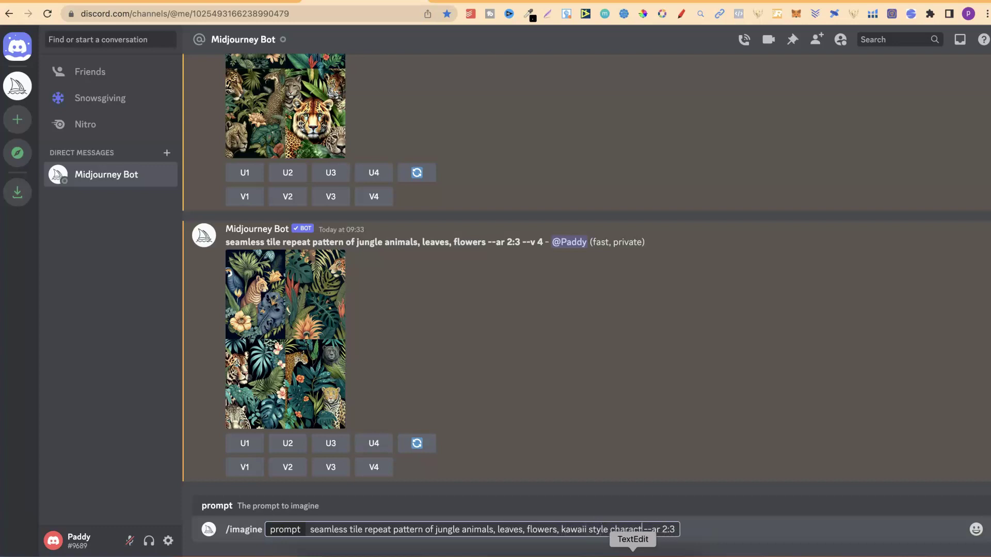
pyautogui.press('Return')
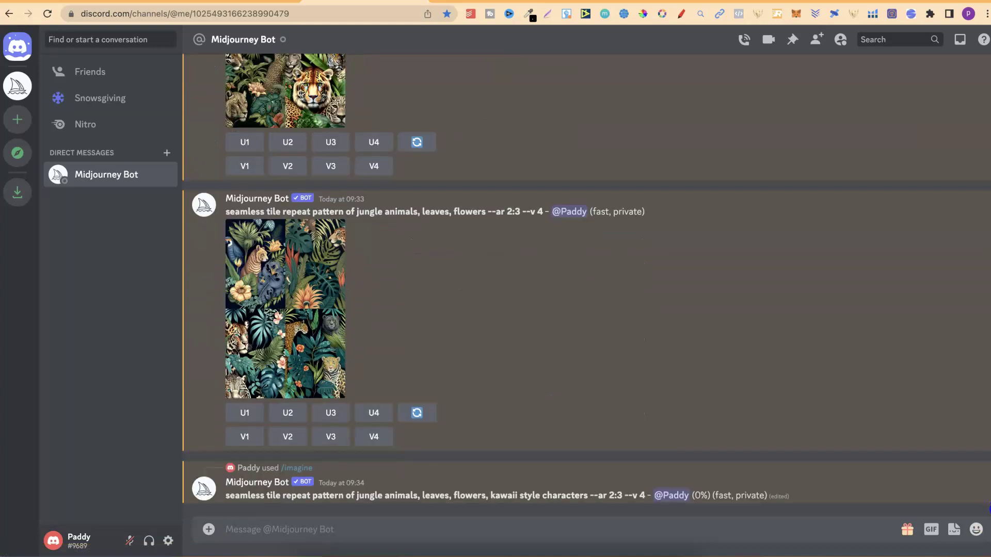
# Preview the leaves and flowers grid again and highlight "kawaii style characters" in the newest prompt
pyautogui.click(303, 316)
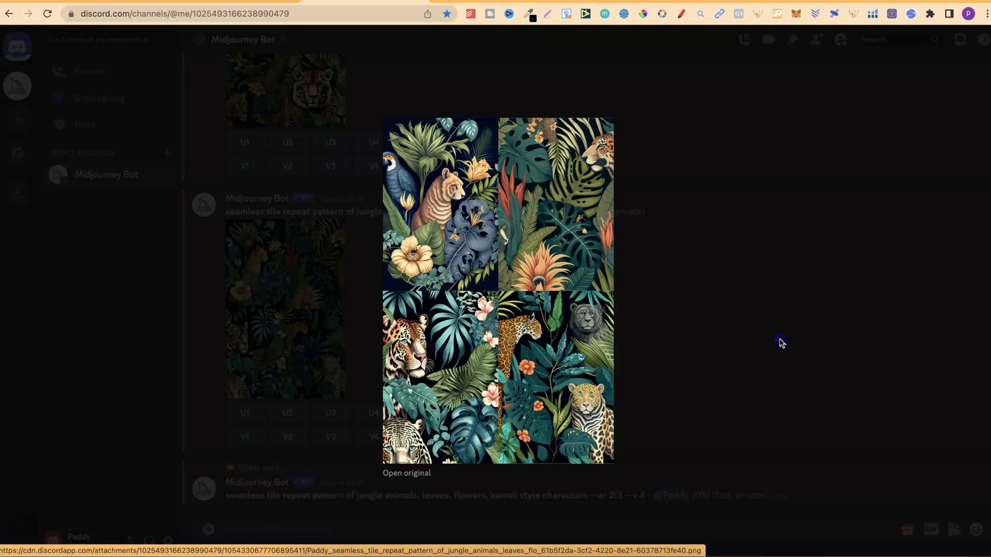
pyautogui.click(782, 343)
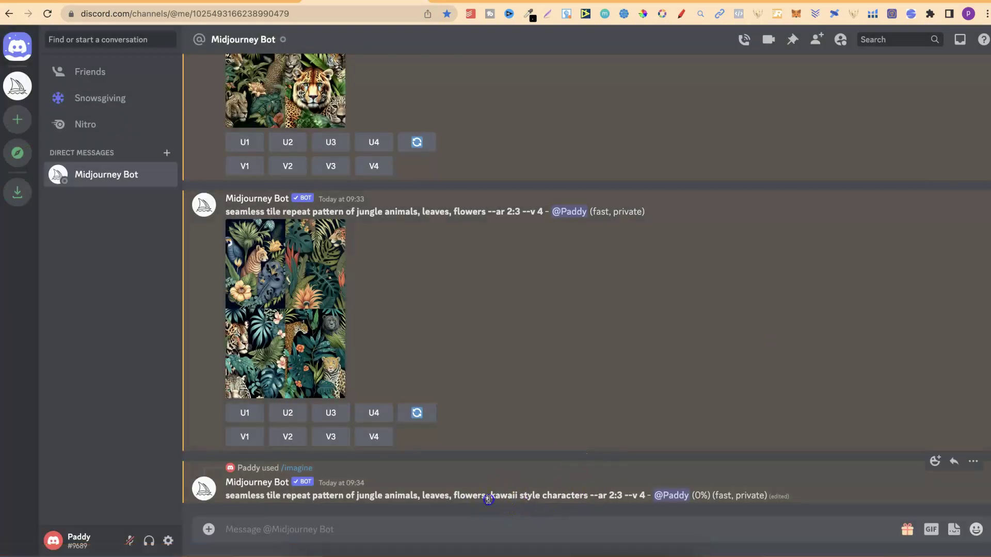
pyautogui.moveTo(489, 499); pyautogui.dragTo(581, 498)
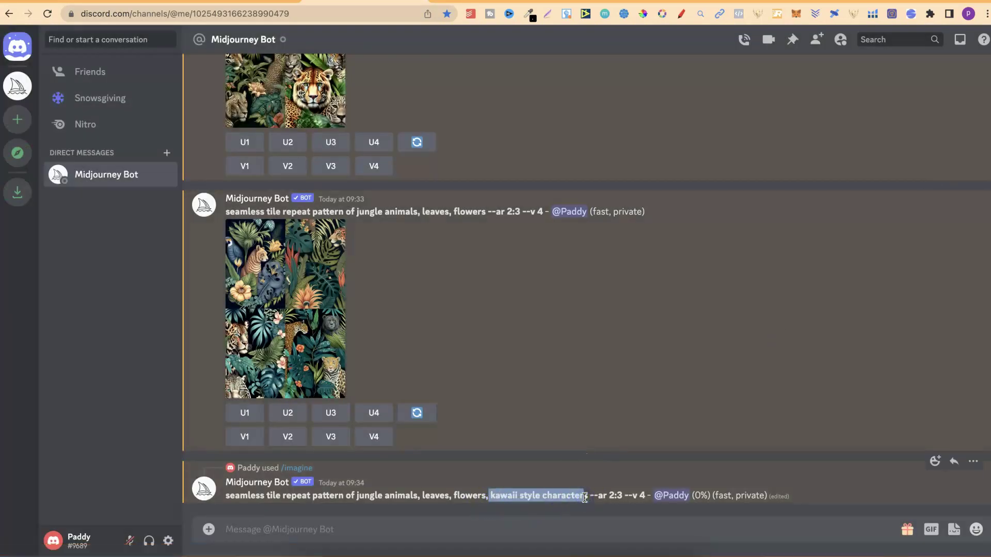
pyautogui.click(628, 490)
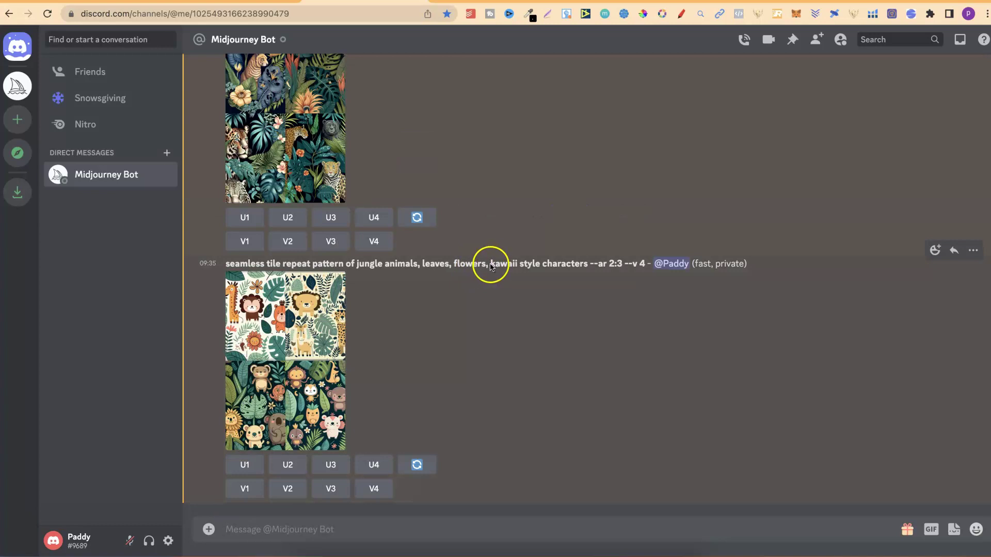
pyautogui.moveTo(550, 266); pyautogui.dragTo(583, 264)
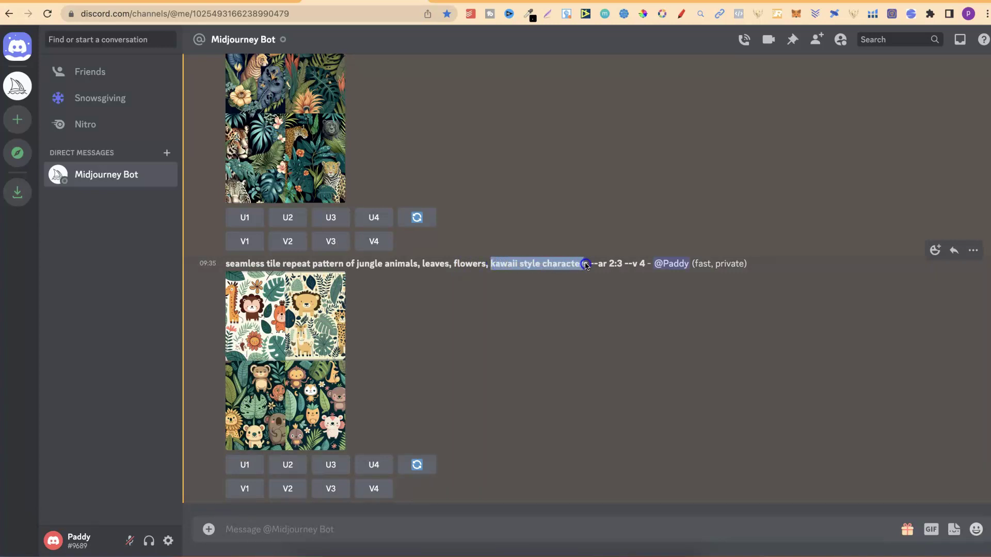
# Compare the enlarged leaves and flowers grid with the enlarged kawaii style grid
pyautogui.scroll(2, 402, 197)
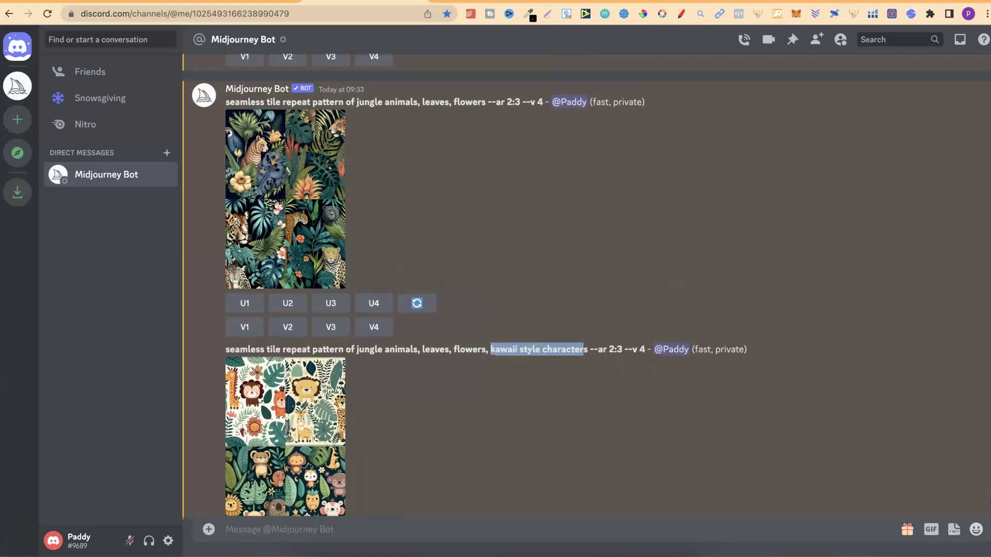
pyautogui.click(292, 205)
pyautogui.click(669, 421)
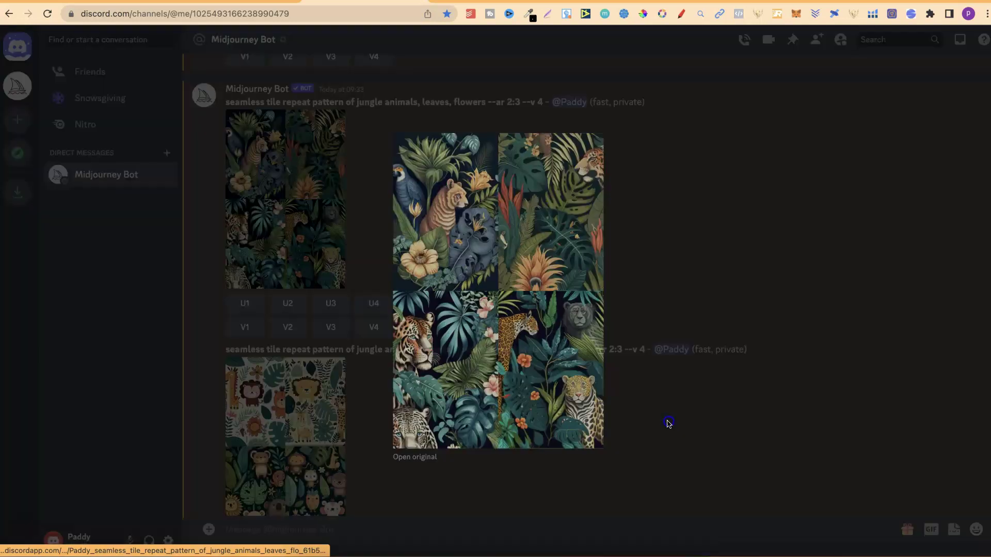
pyautogui.scroll(-2, 586, 286)
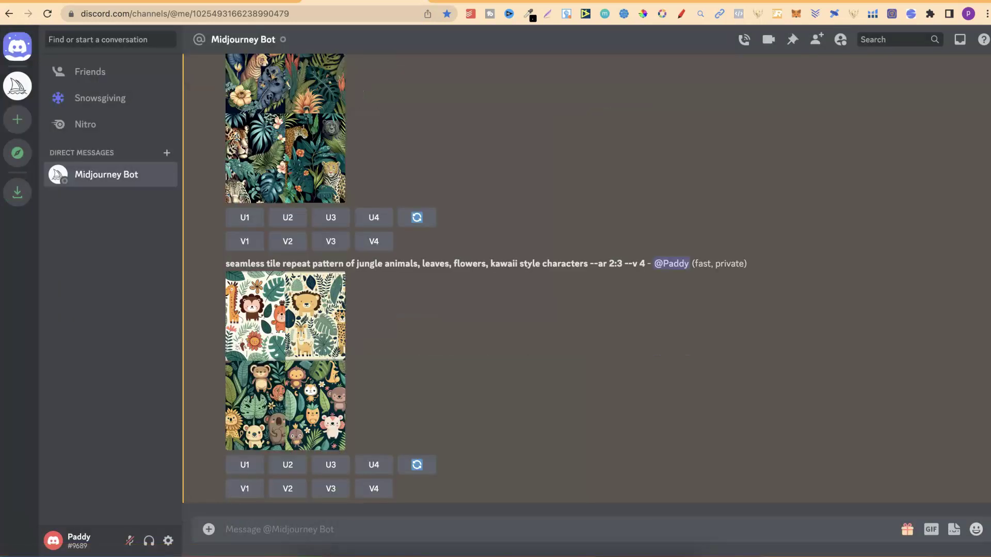
pyautogui.click(292, 358)
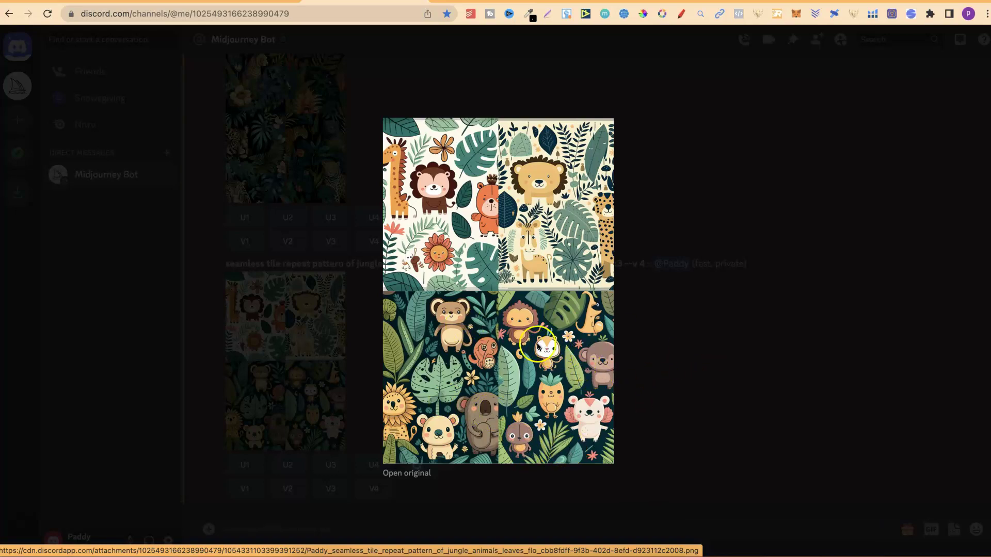
# Copy the kawaii style prompt up to "--ar 2:3" and paste it into a new /imagine prompt
pyautogui.click(725, 381)
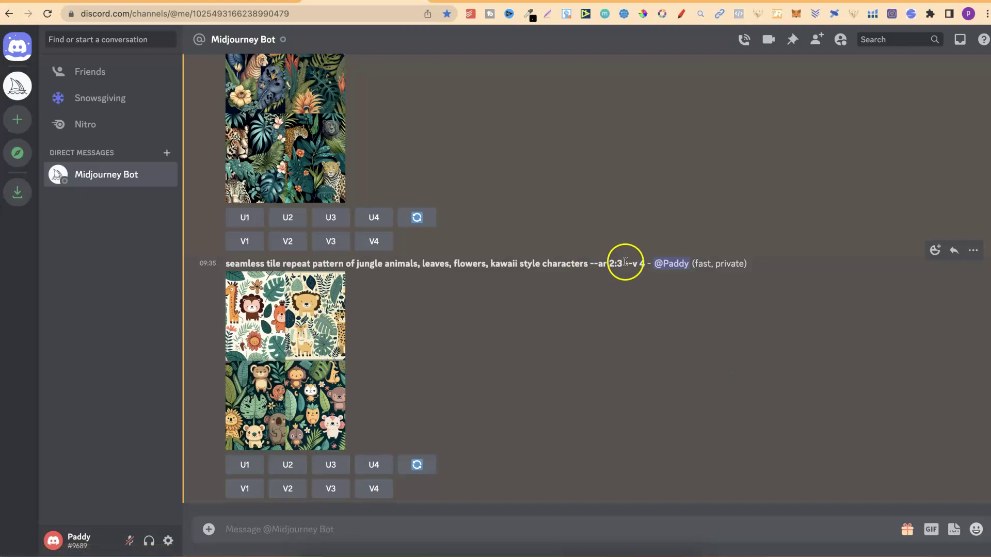
pyautogui.moveTo(624, 264); pyautogui.dragTo(222, 265)
pyautogui.rightClick(248, 263)
pyautogui.click(264, 288)
pyautogui.click(293, 531)
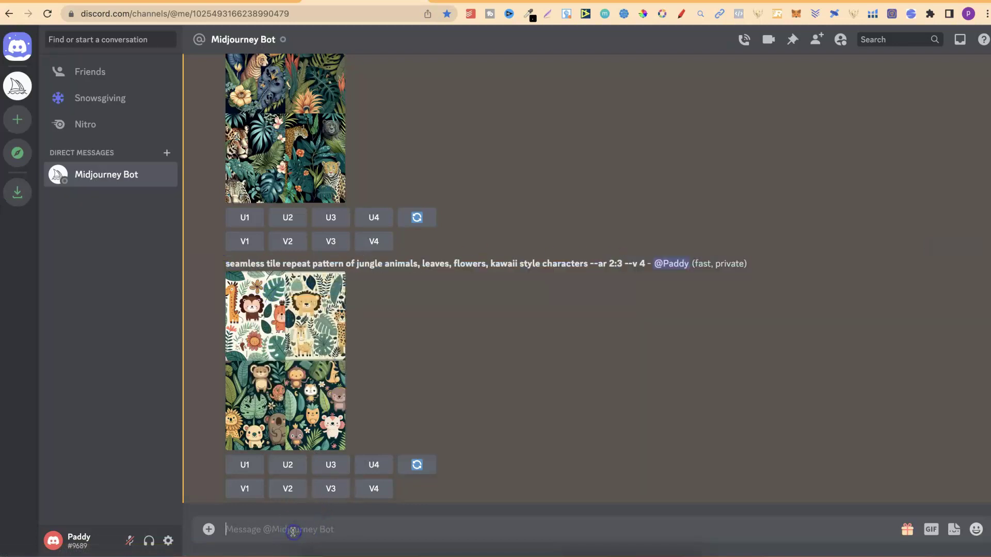
pyautogui.write('/')
pyautogui.click(289, 268)
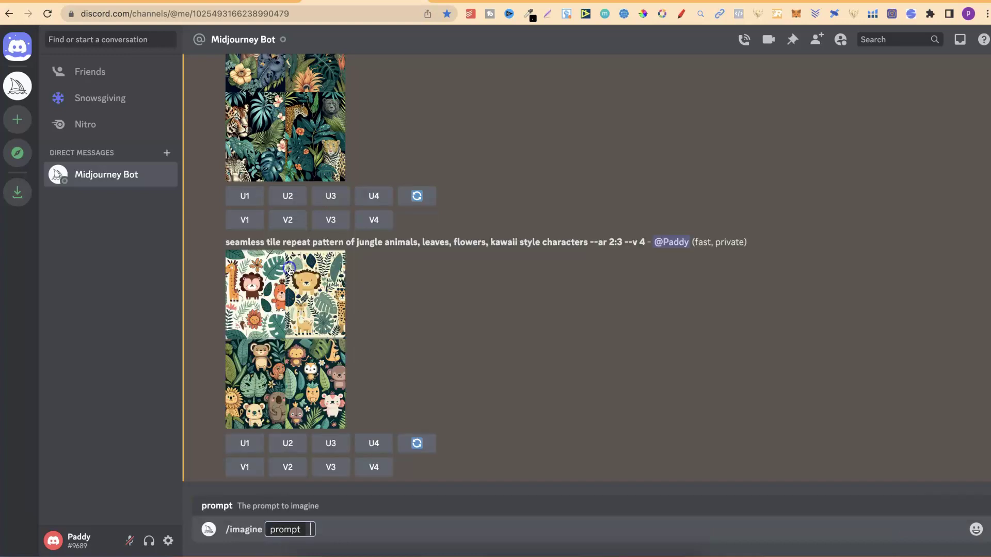
pyautogui.hotkey('ctrl', 'v')
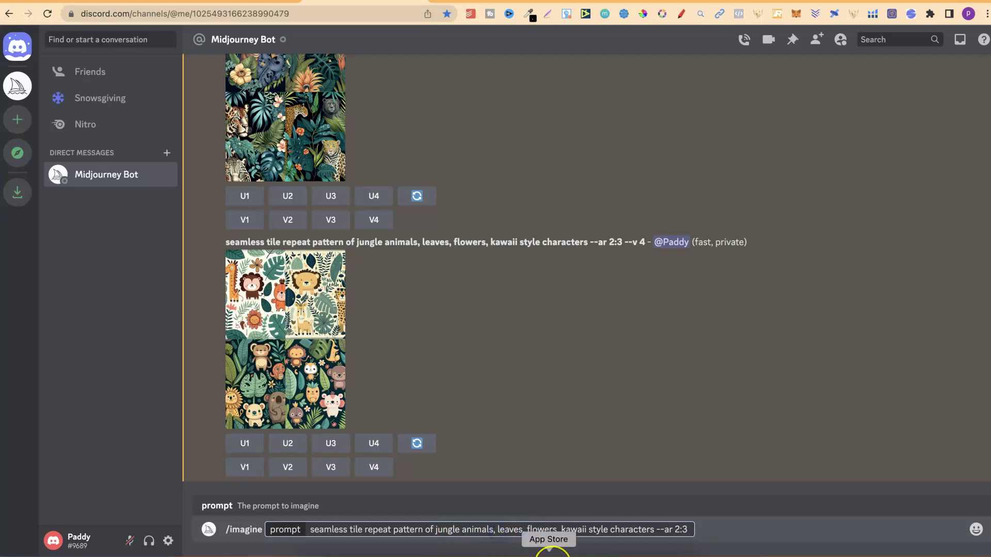
# Insert "big cute kawaii eyes, big smile," after "jungle animals," in the prompt and submit it
pyautogui.write('big cute kawaii eyes')
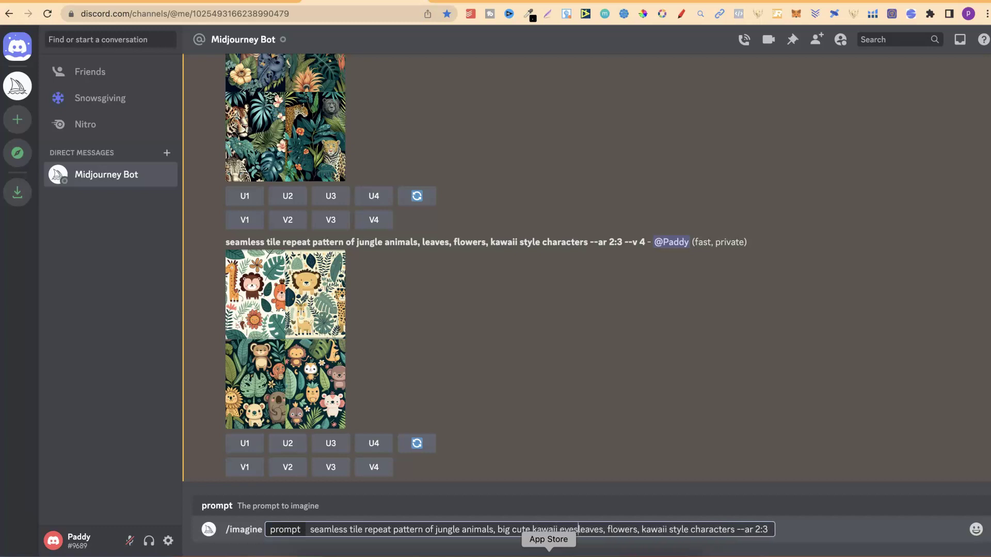
pyautogui.write(', big smile')
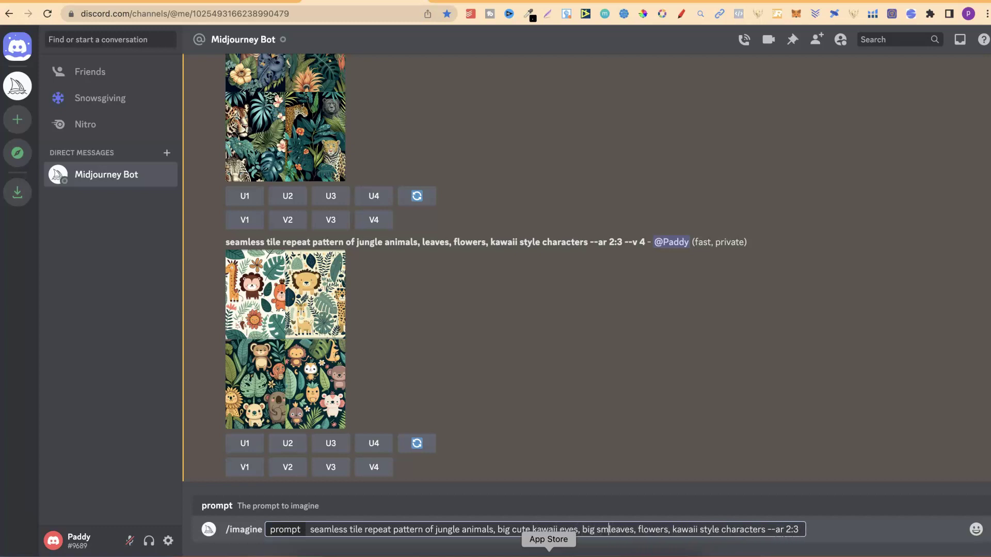
pyautogui.write(',')
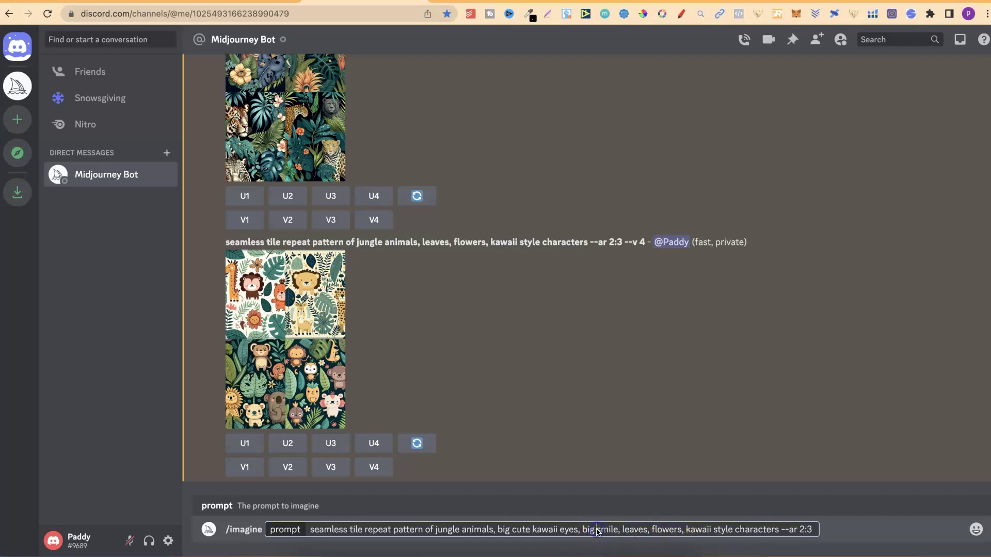
pyautogui.press('Return')
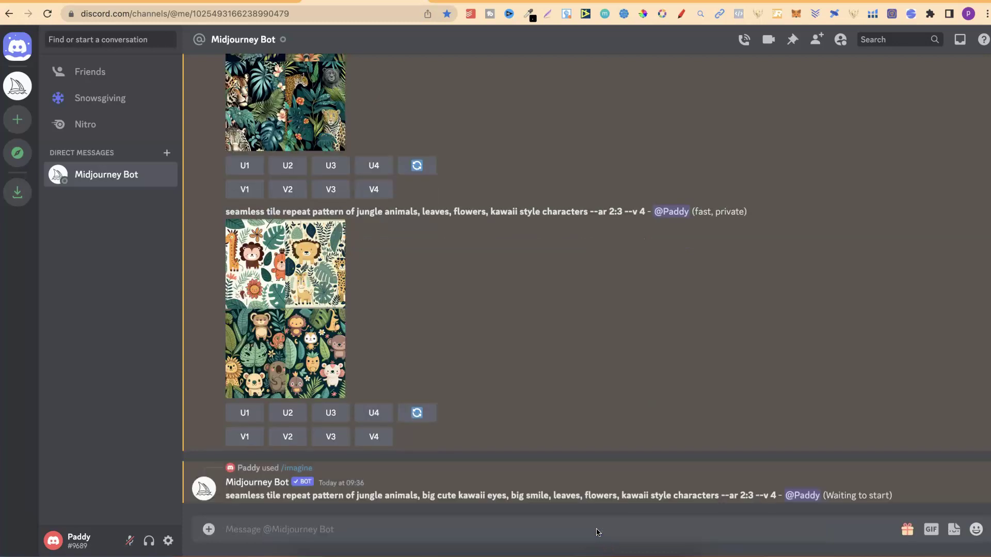
pyautogui.click(441, 505)
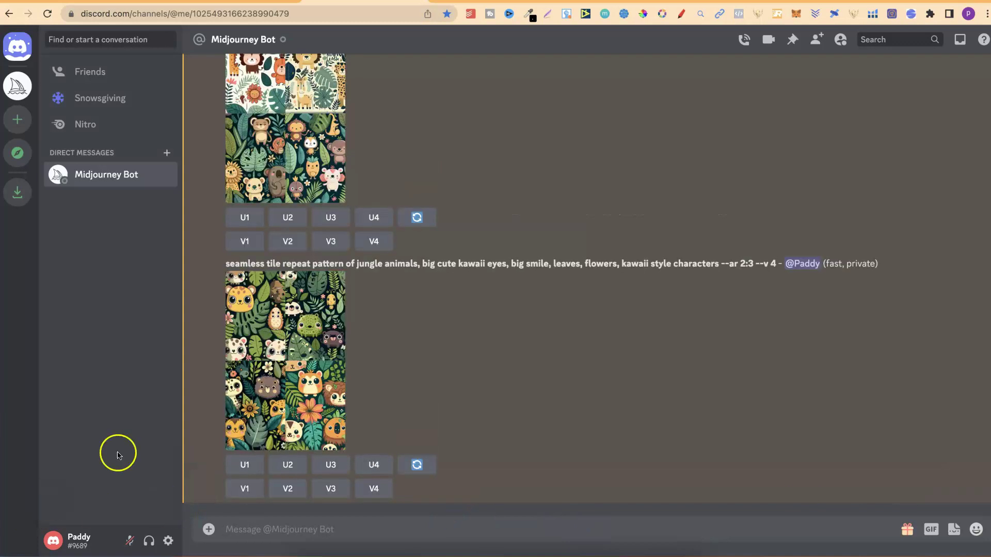
# Enlarge the big cute kawaii eyes grid and examine how its four patterns look
pyautogui.click(313, 340)
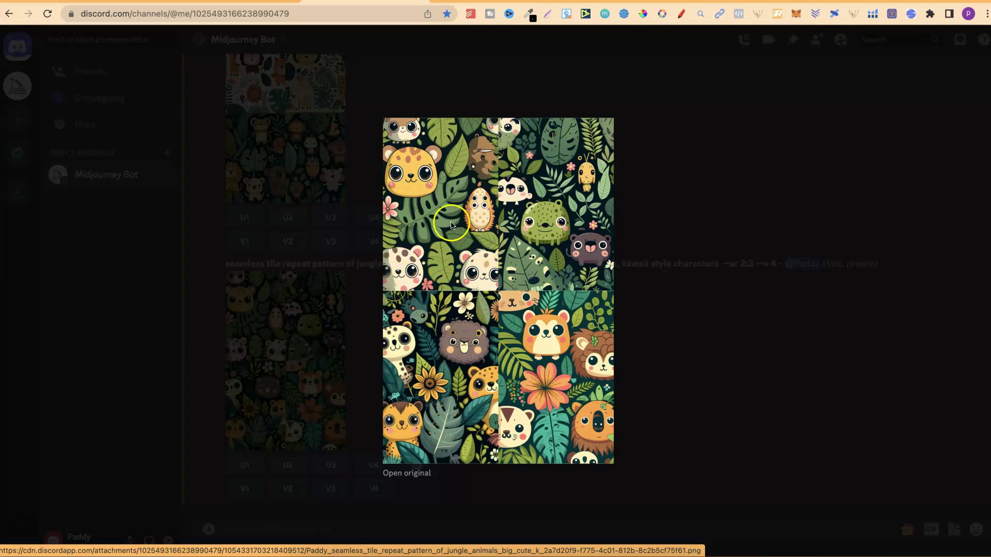
pyautogui.click(687, 318)
pyautogui.click(287, 489)
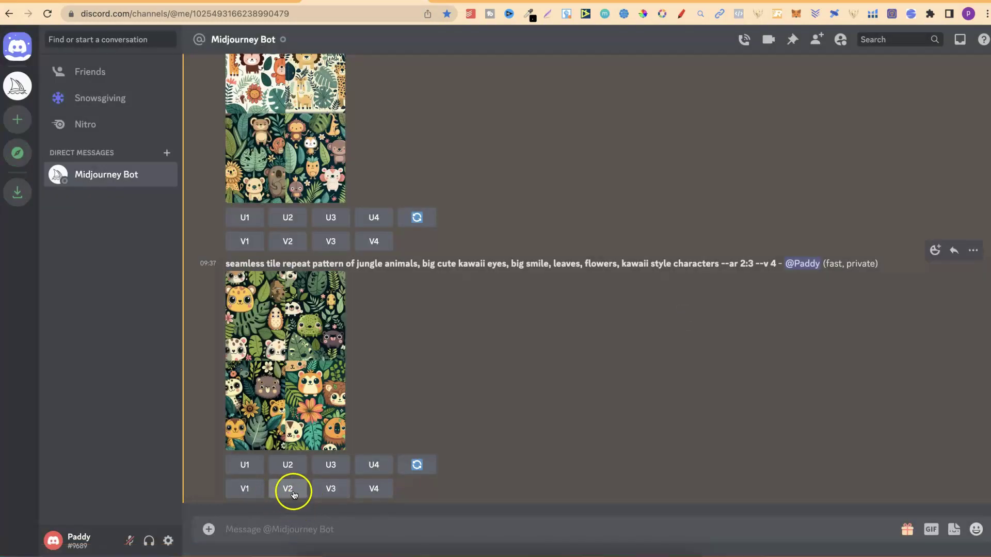
pyautogui.click(323, 325)
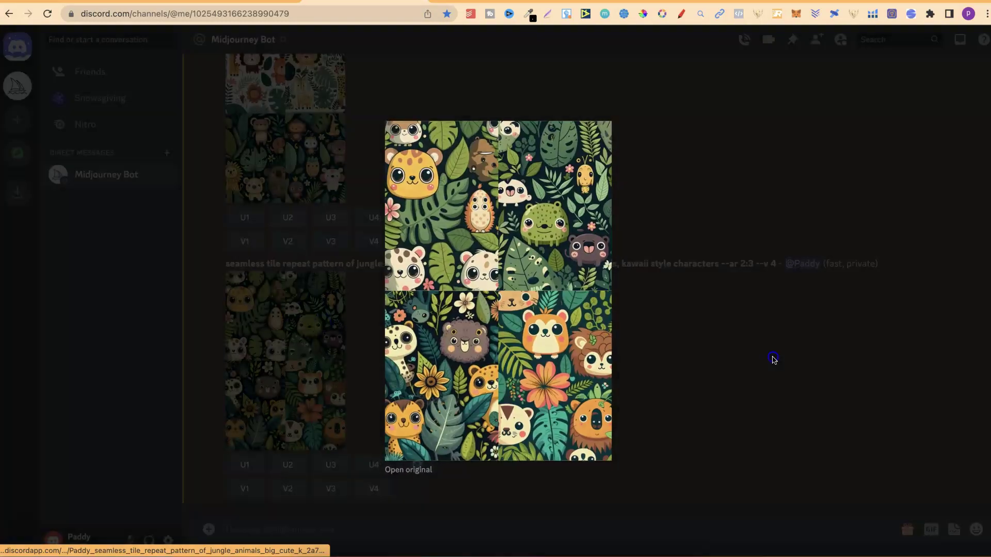
pyautogui.click(772, 358)
pyautogui.click(250, 477)
pyautogui.click(270, 374)
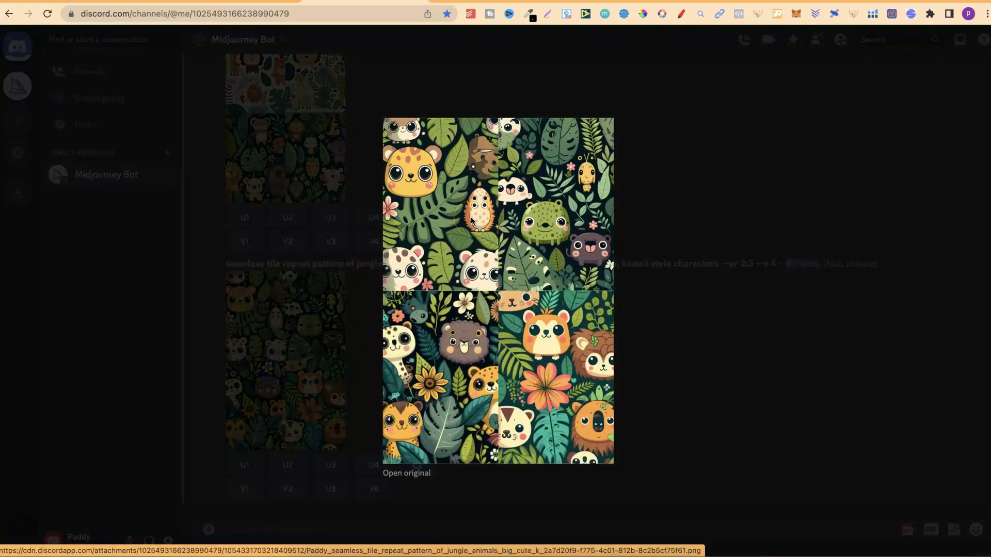
pyautogui.click(485, 204)
pyautogui.click(698, 397)
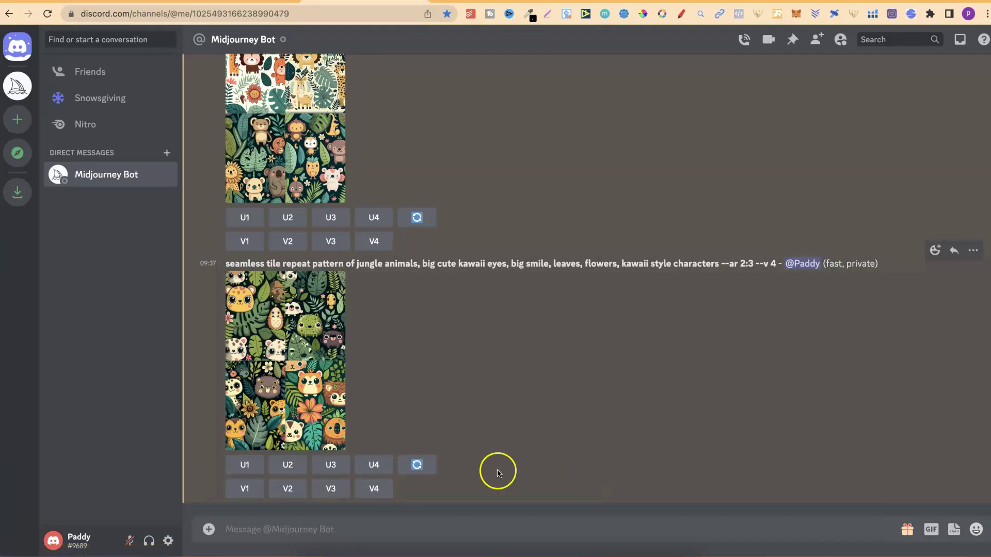
# Preview the big cute kawaii eyes grid again, request variations of image 4, and rerun the whole prompt
pyautogui.click(312, 387)
pyautogui.click(726, 470)
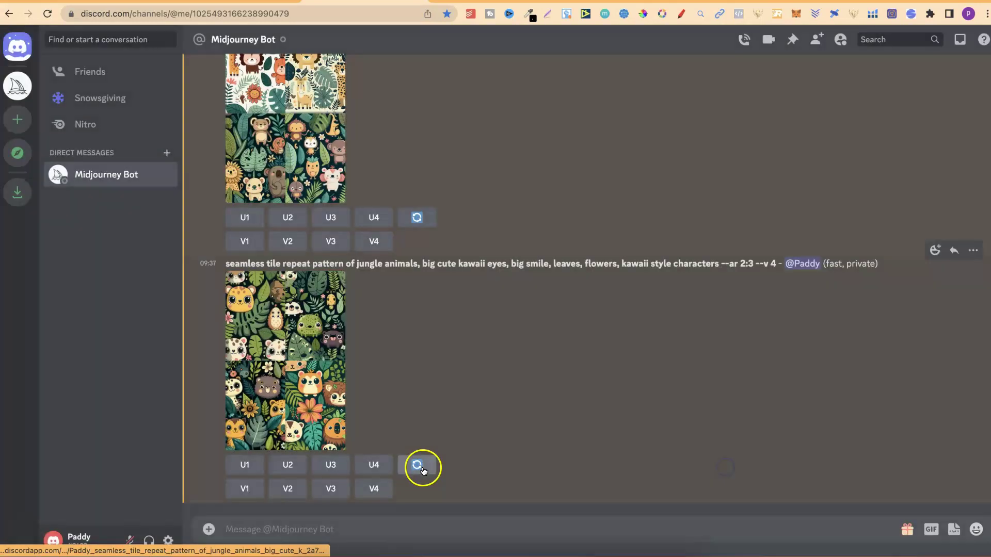
pyautogui.click(374, 487)
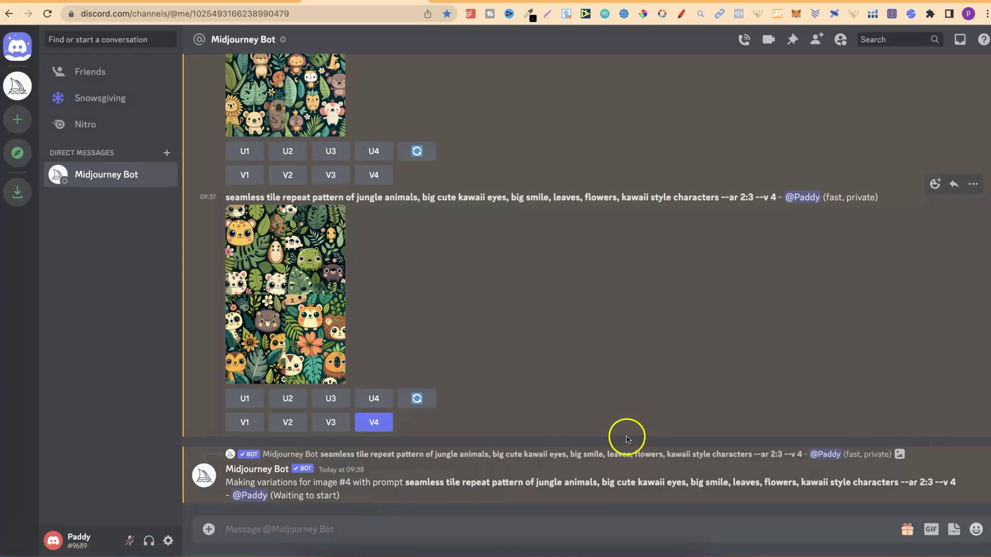
pyautogui.click(406, 399)
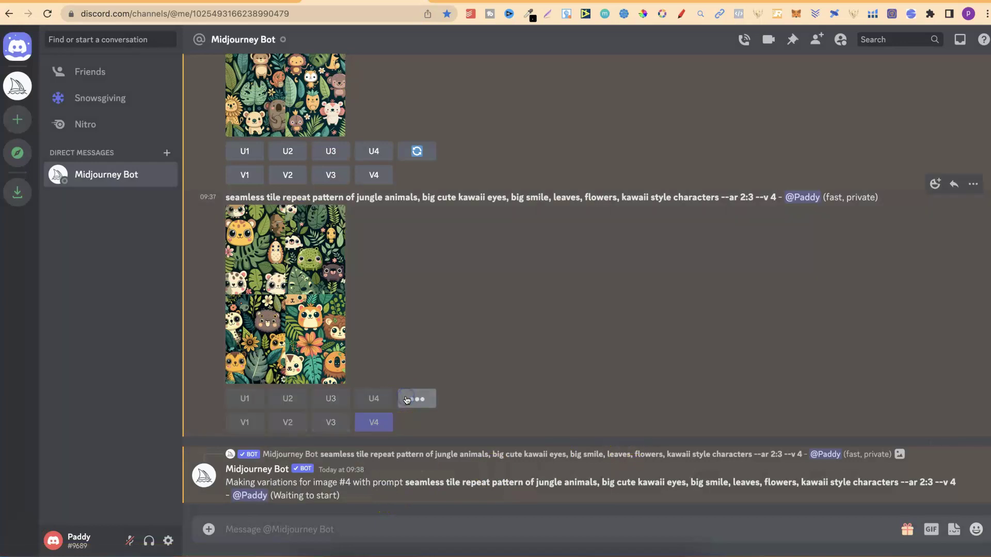
# Go back to the earlier kawaii style grid without the big eyes wording and examine it enlarged
pyautogui.scroll(4, 420, 188)
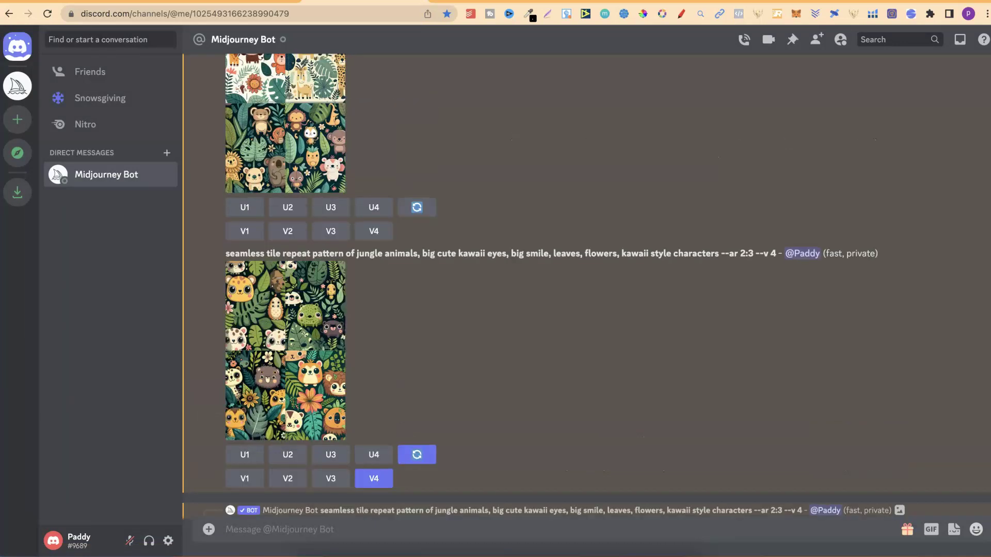
pyautogui.click(284, 206)
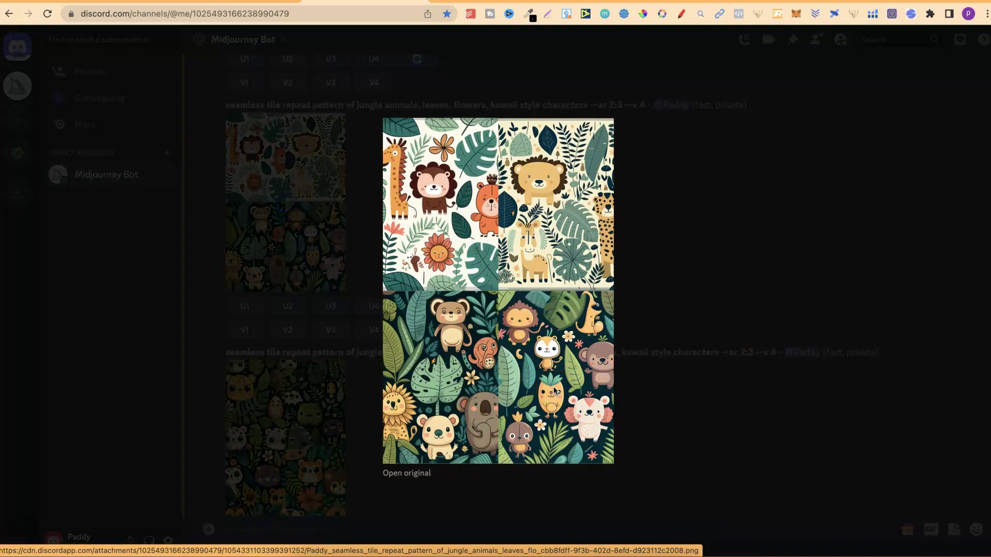
pyautogui.click(745, 414)
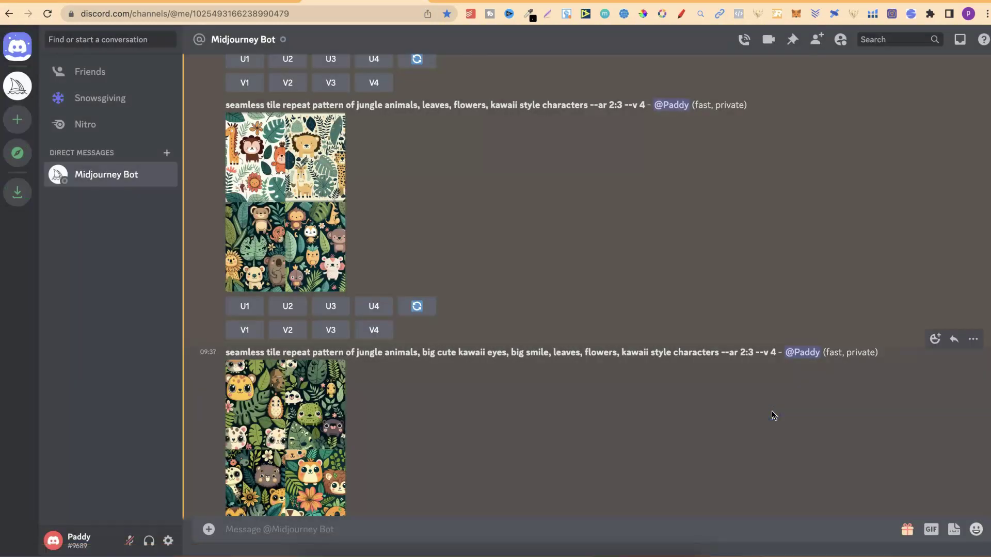
pyautogui.click(302, 250)
pyautogui.click(715, 231)
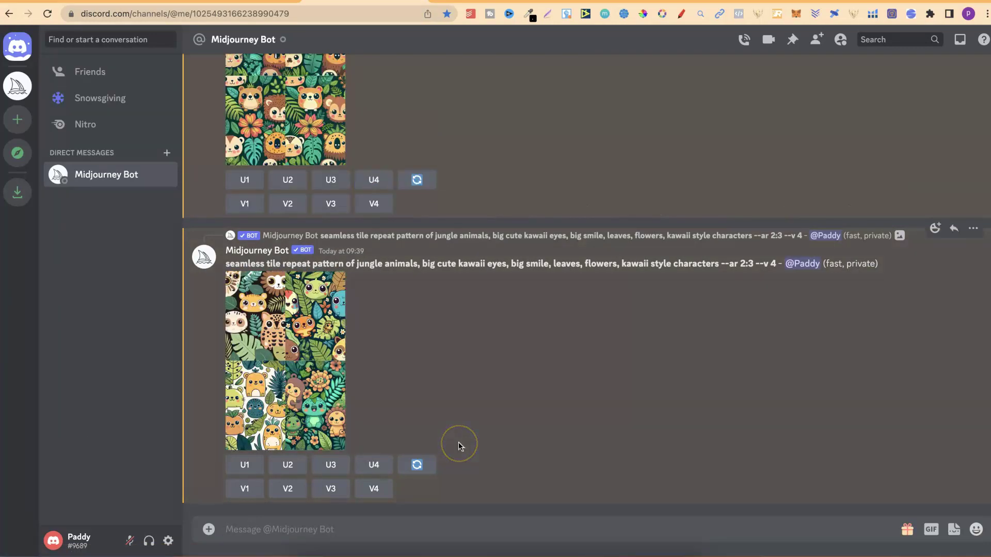
# Preview the rerun grid and the image 4 variations grid, and upscale image 1 of the variations
pyautogui.click(274, 353)
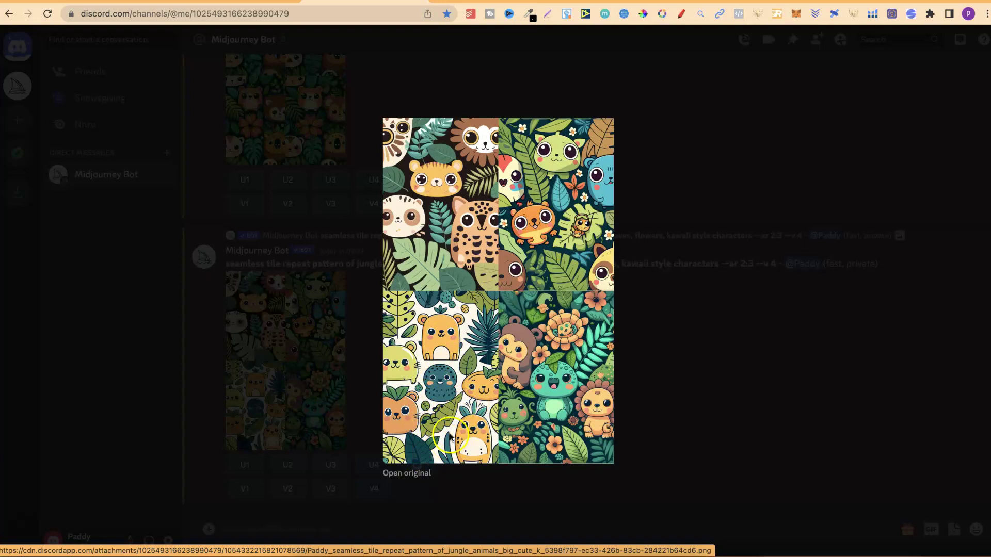
pyautogui.click(753, 395)
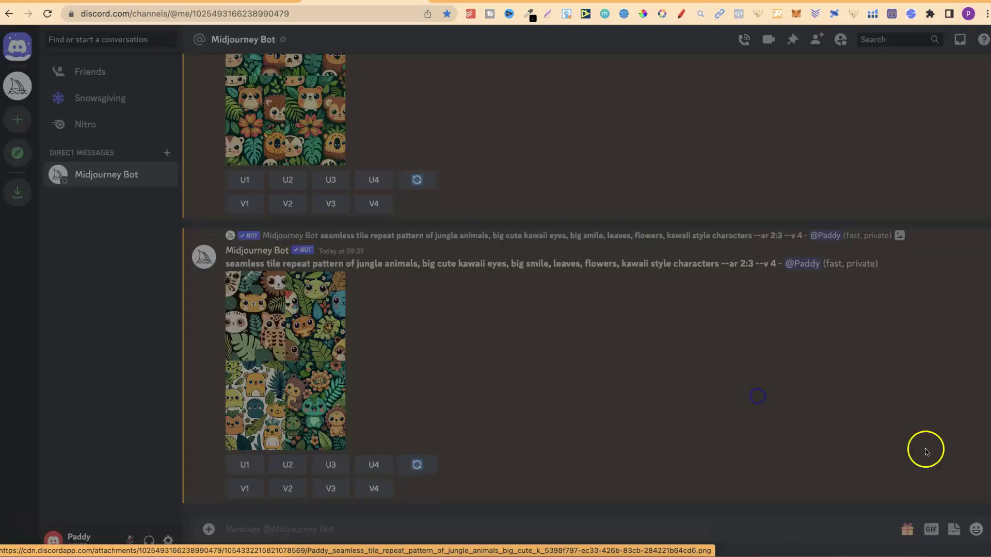
pyautogui.scroll(3, 983, 508)
pyautogui.scroll(3, 689, 393)
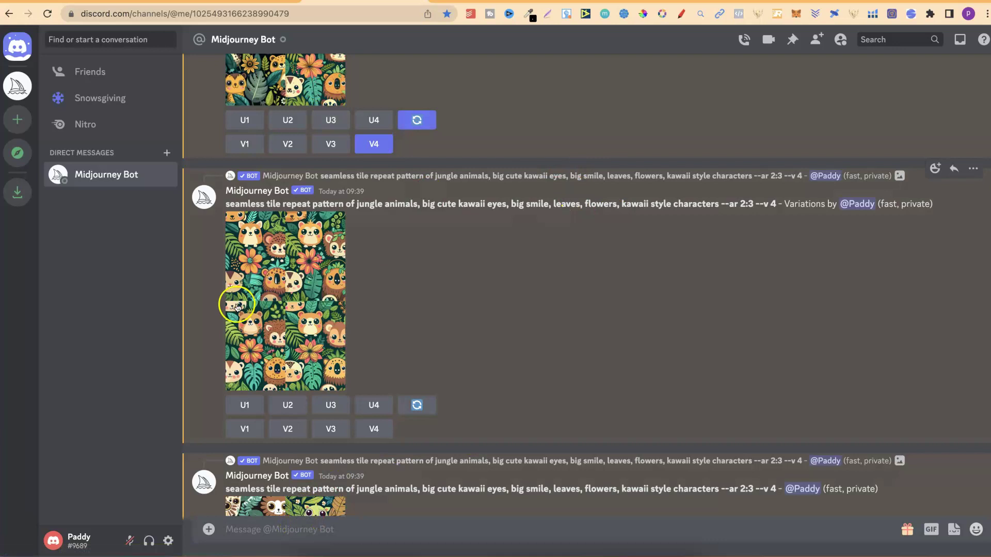
pyautogui.click(271, 294)
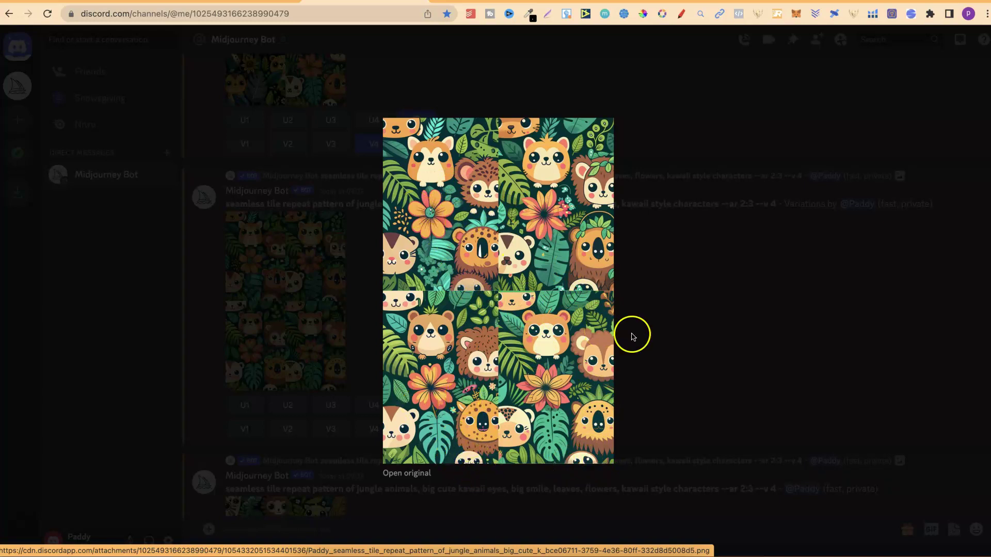
pyautogui.click(701, 364)
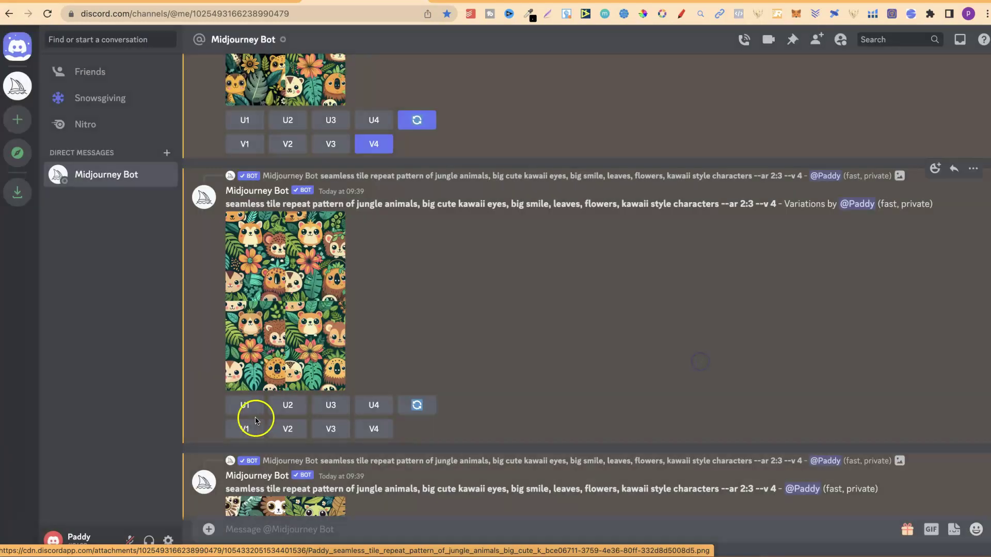
pyautogui.click(245, 405)
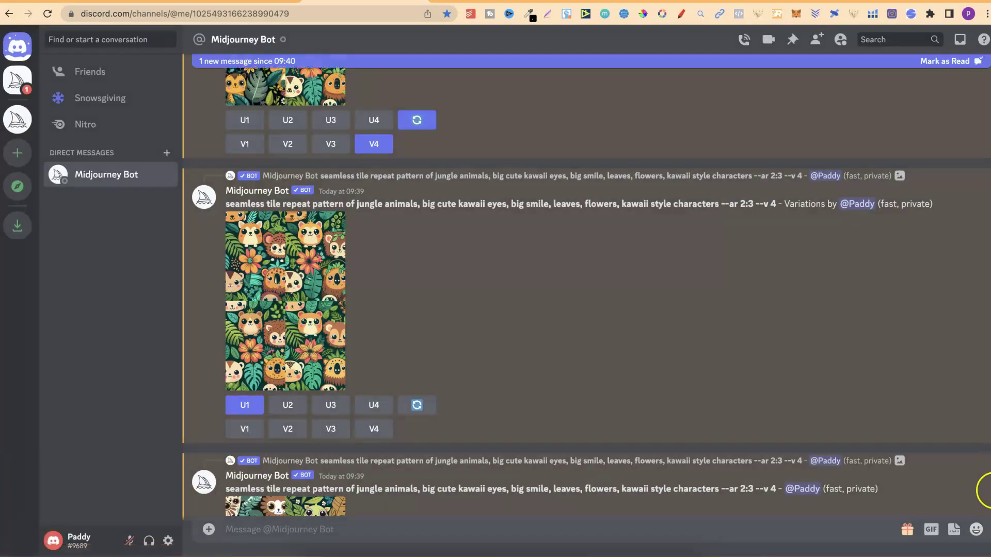
# Enlarge the rerun grid once more, close it, and upscale its image 1
pyautogui.scroll(-5, 307, 320)
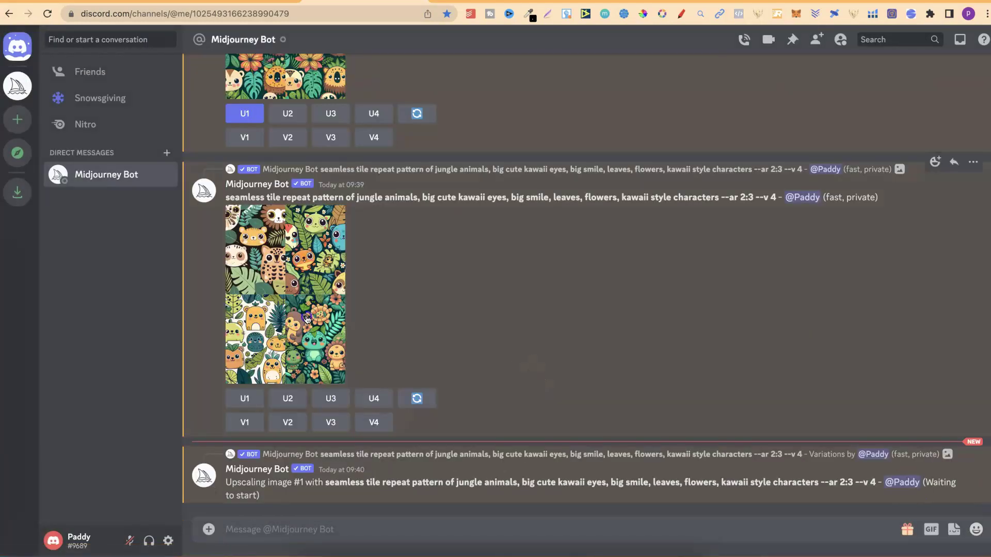
pyautogui.click(306, 320)
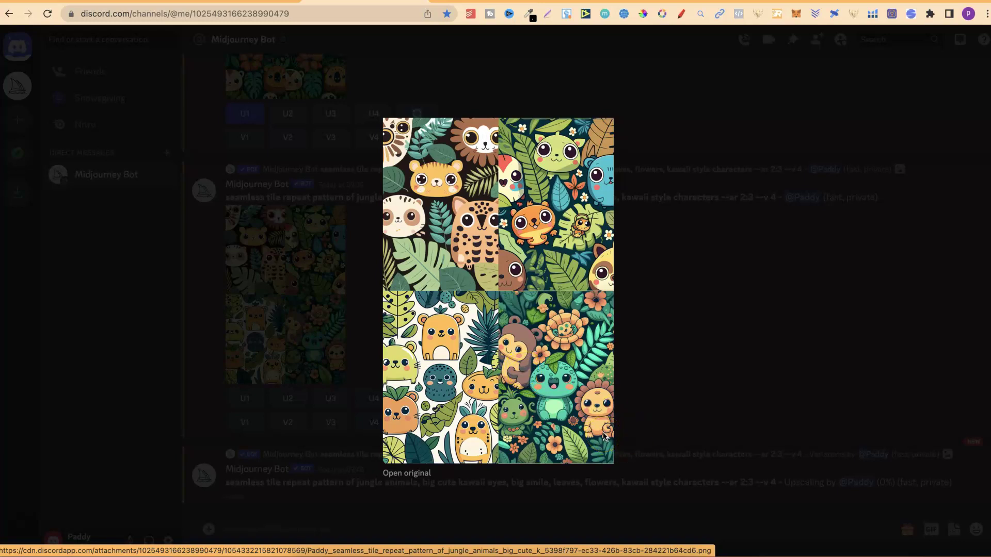
pyautogui.click(758, 376)
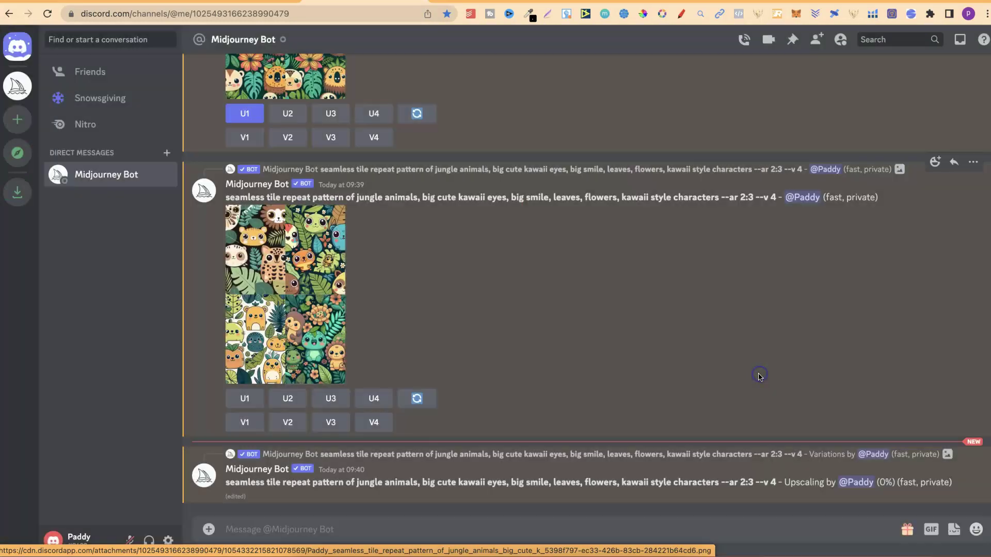
pyautogui.click(245, 398)
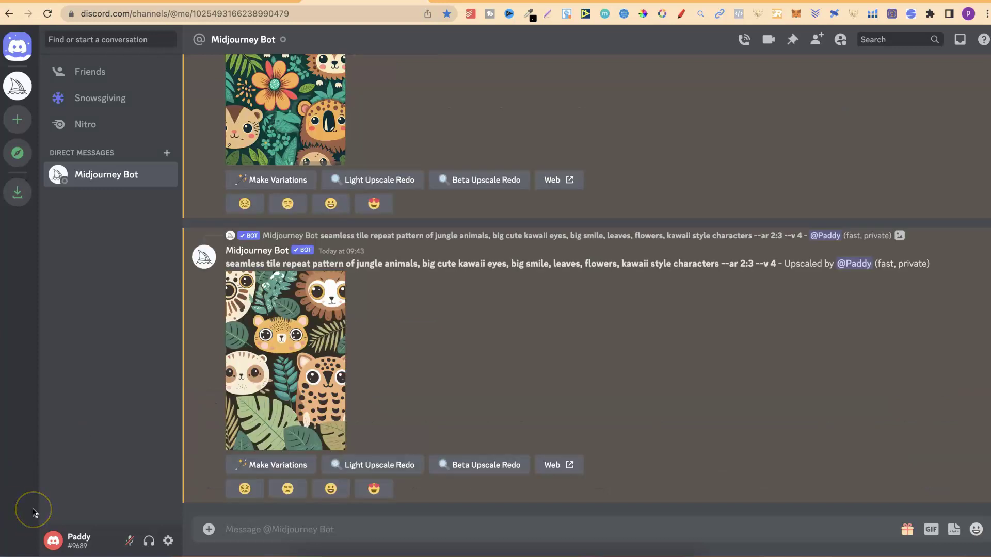
# Examine both upscaled patterns enlarged, first the dark leopard and tiger one, and the orange flower one
pyautogui.click(292, 338)
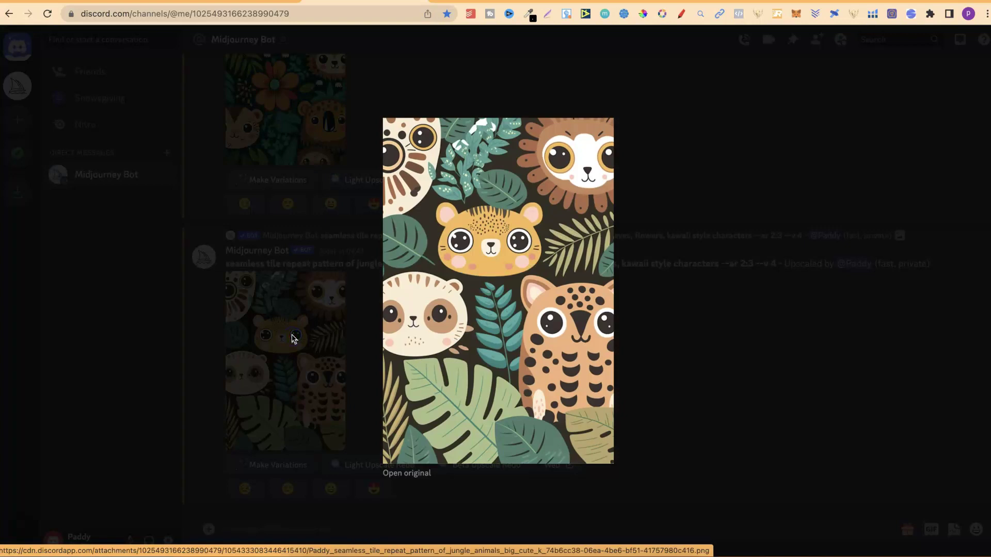
pyautogui.click(715, 335)
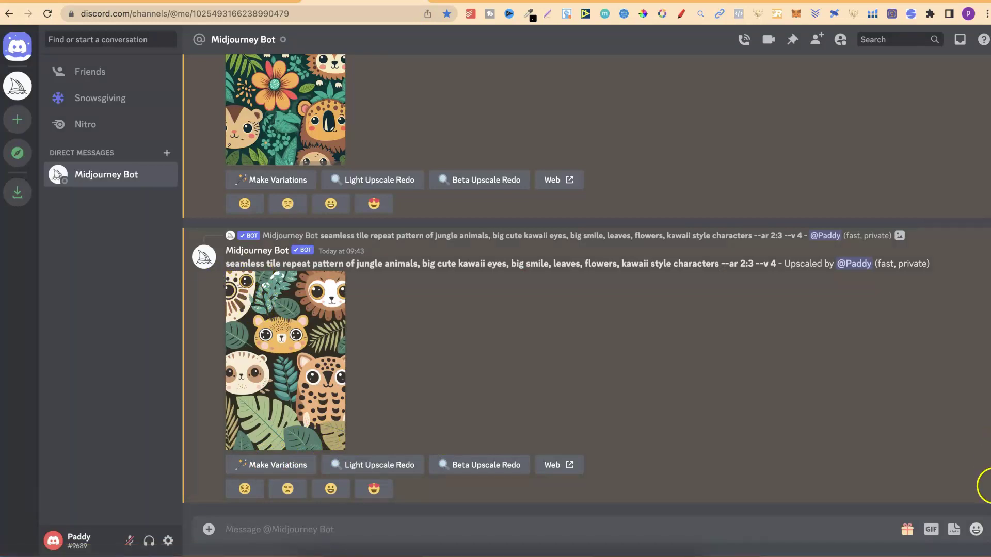
pyautogui.scroll(4, 267, 285)
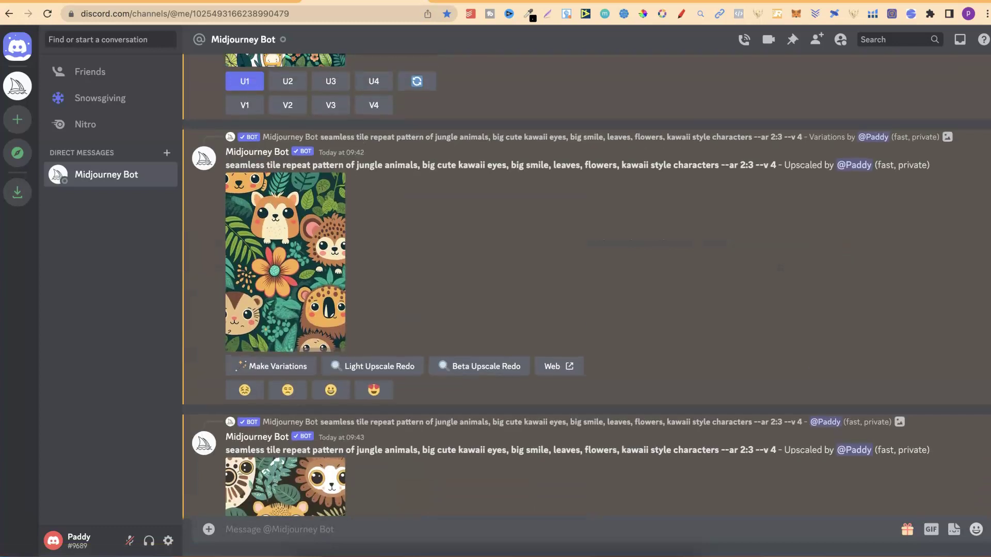
pyautogui.click(266, 285)
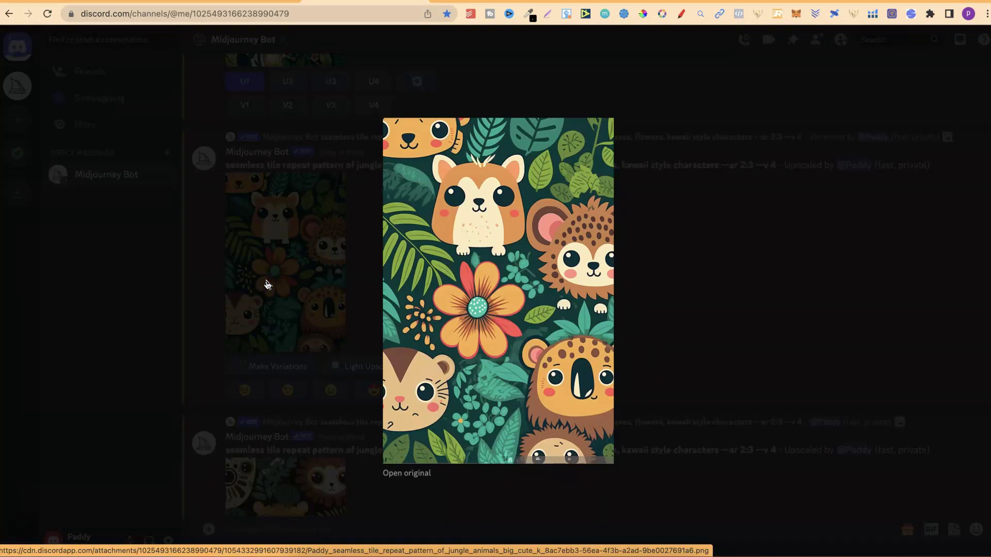
# Close the enlarged pattern and highlight the first jungle animals prompt from its opening words through --ar 2:3
pyautogui.click(769, 289)
pyautogui.scroll(10, 983, 502)
pyautogui.scroll(15, 585, 285)
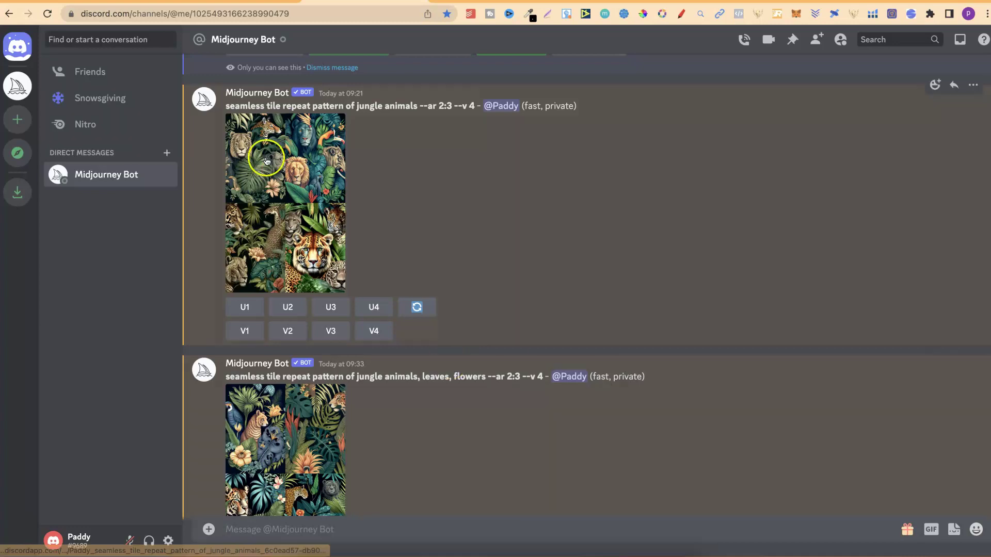
pyautogui.moveTo(343, 110); pyautogui.dragTo(452, 107)
pyautogui.moveTo(329, 106); pyautogui.dragTo(225, 106)
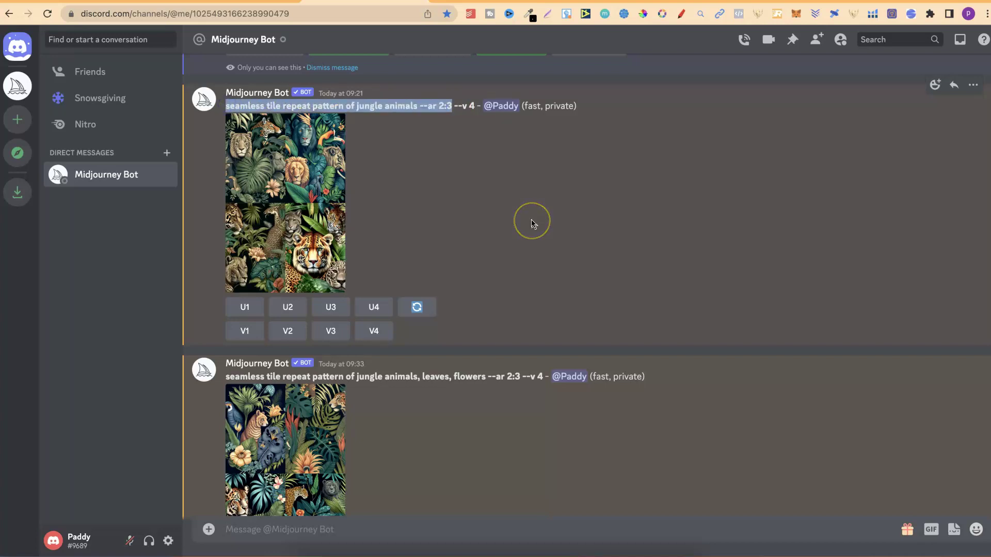
# In the orange flower upscale's prompt, highlight in turn the seamless tile opening, the jungle animals subject and the kawaii style details, then clear the selection
pyautogui.moveTo(985, 459); pyautogui.dragTo(987, 495)
pyautogui.scroll(-10, 586, 285)
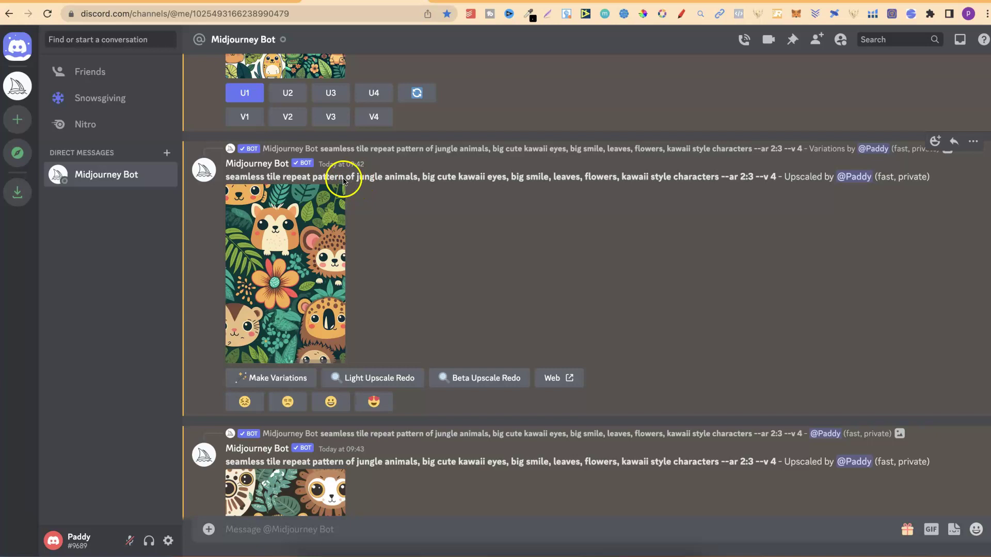
pyautogui.moveTo(355, 177); pyautogui.dragTo(223, 179)
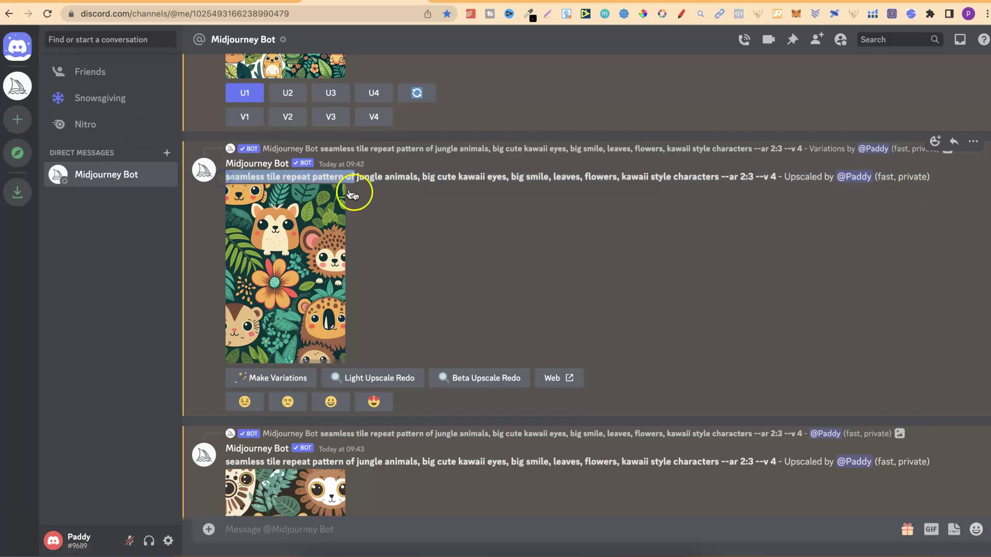
pyautogui.click(367, 182)
pyautogui.moveTo(356, 178); pyautogui.dragTo(417, 177)
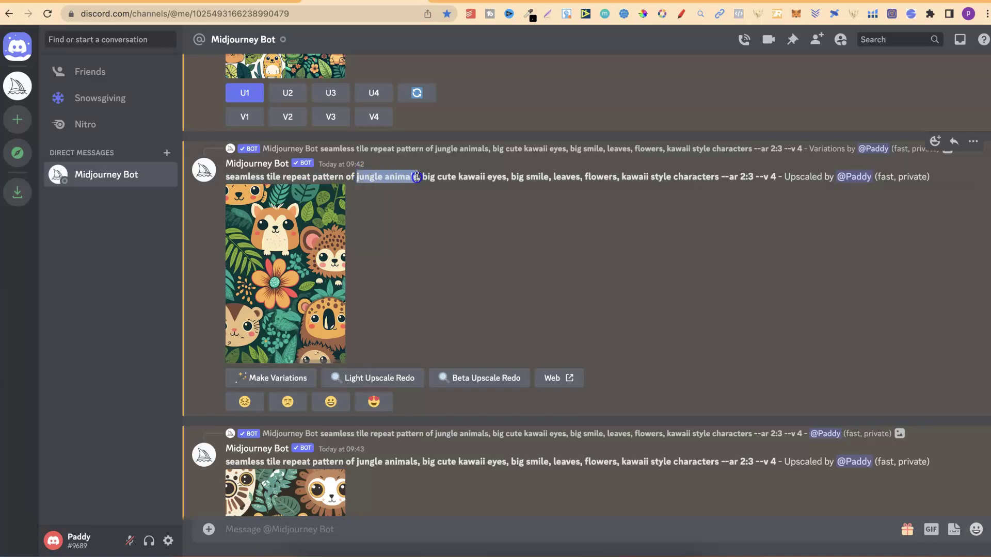
pyautogui.click(460, 214)
pyautogui.click(422, 180)
pyautogui.moveTo(422, 181); pyautogui.dragTo(712, 177)
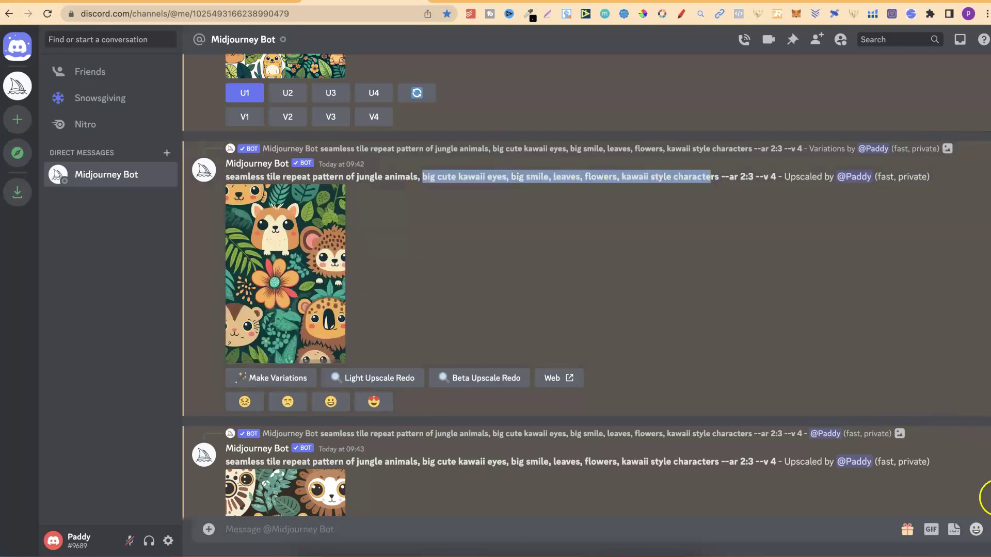
pyautogui.click(495, 220)
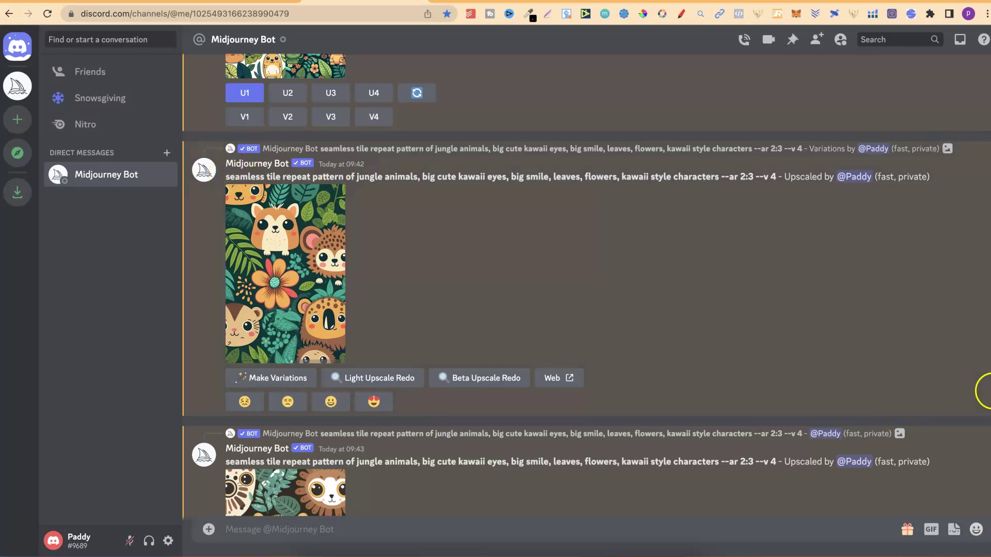
# Return to the latest upscale and write the parameter --tile in the message to Midjourney Bot without sending it
pyautogui.scroll(-3, 986, 506)
pyautogui.scroll(-1, 986, 508)
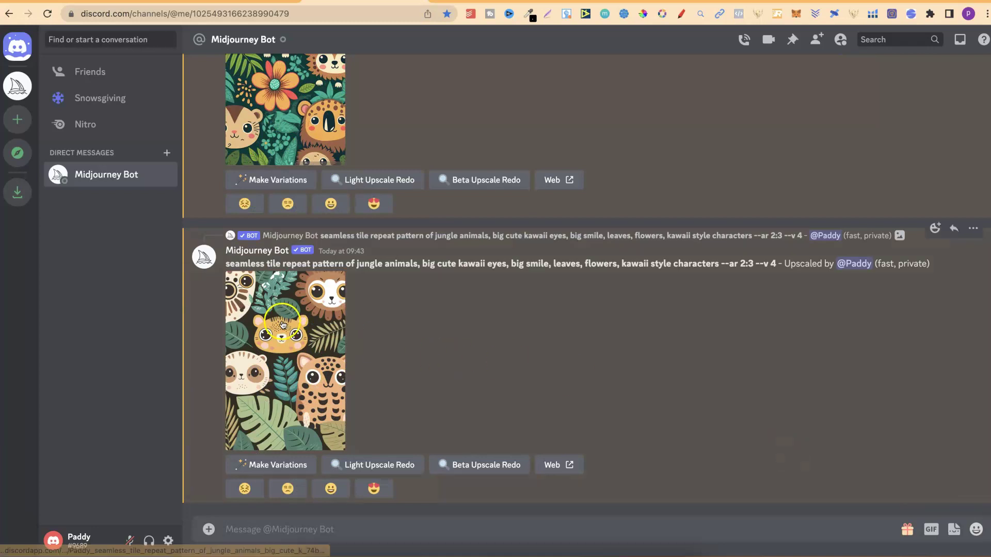
pyautogui.click(394, 527)
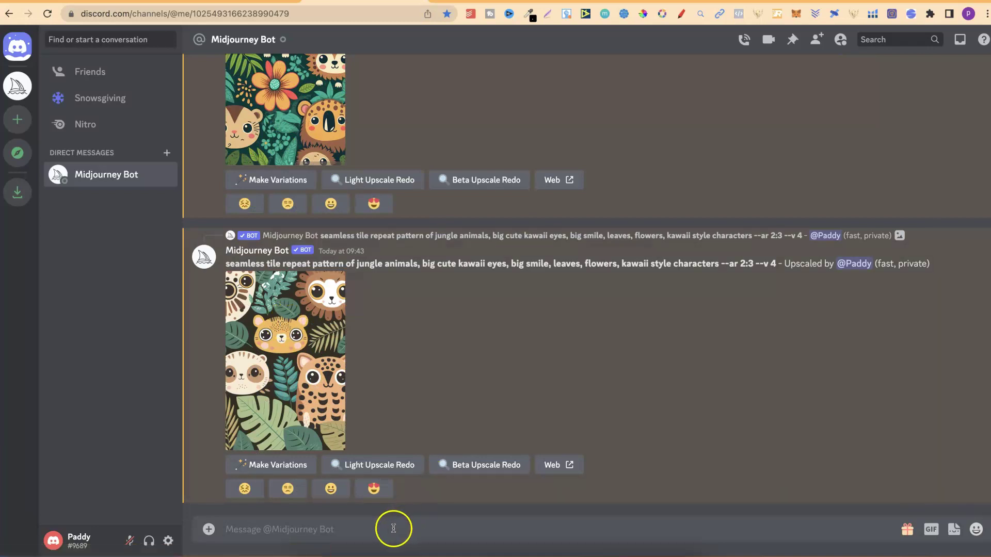
pyautogui.write('--tile')
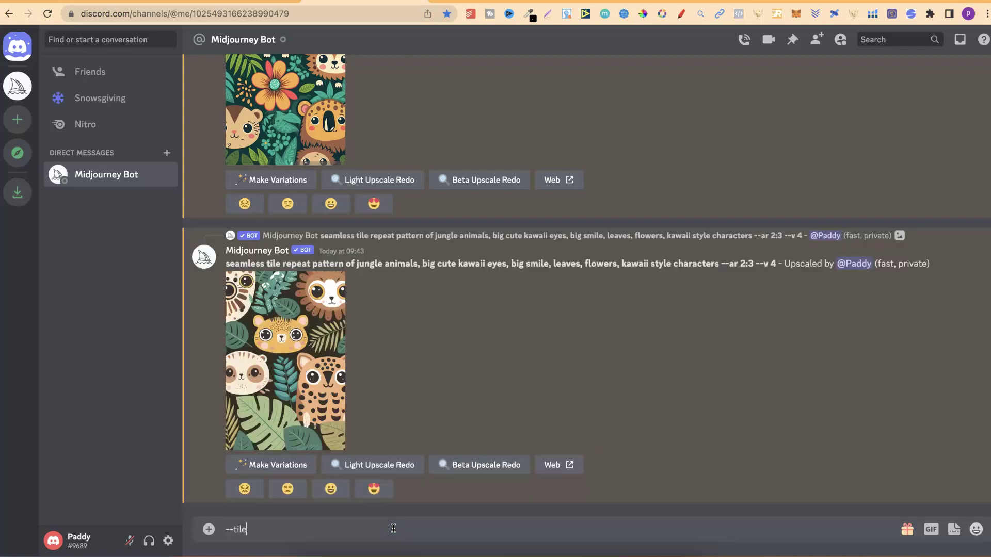